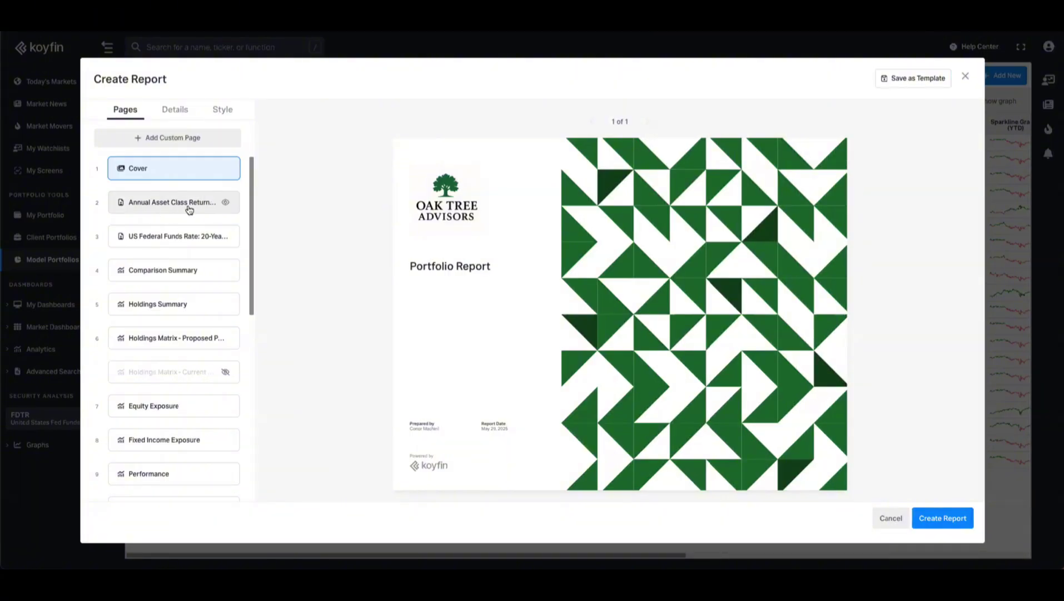
# - Preview the Annual Asset Class Returns and US Federal Funds Rate pages, then bring up custom layouts
pyautogui.click(190, 209)
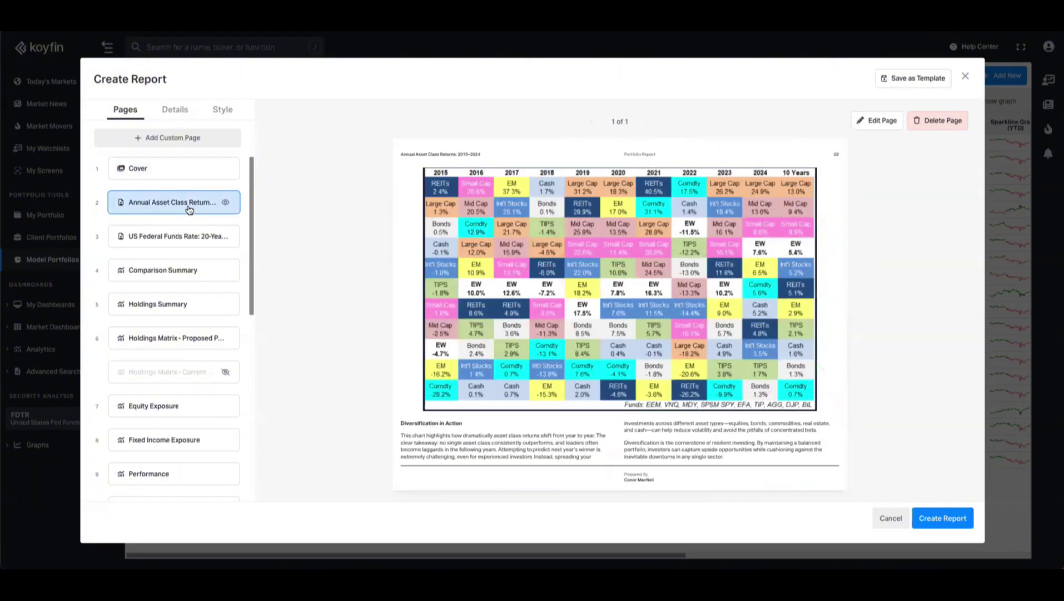
pyautogui.click(192, 245)
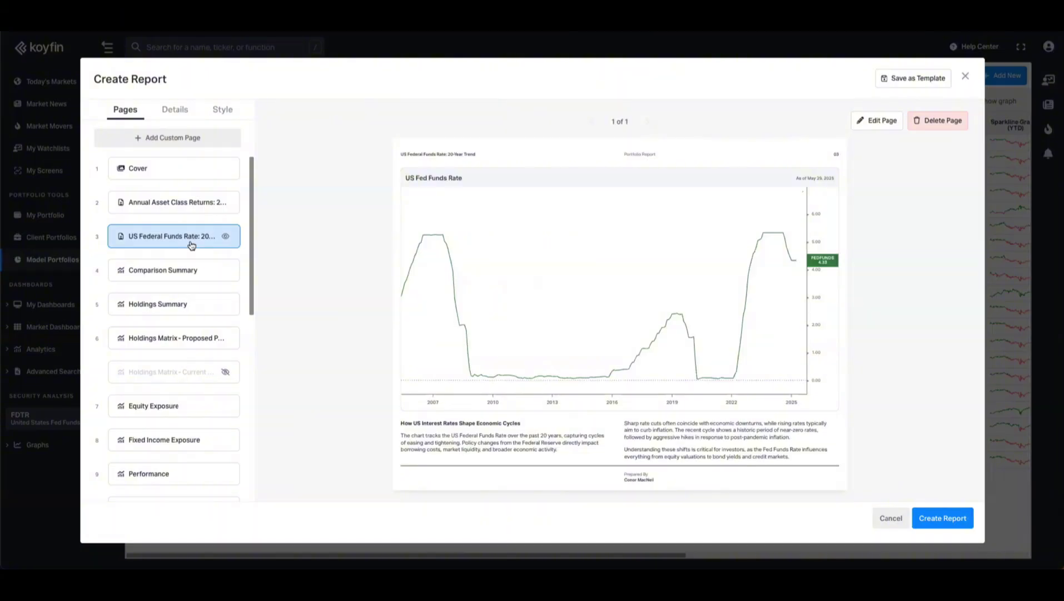
pyautogui.click(173, 139)
# - Add a 'Full width graph with text' custom page to the report and edit it
pyautogui.scroll(-1, 404, 300)
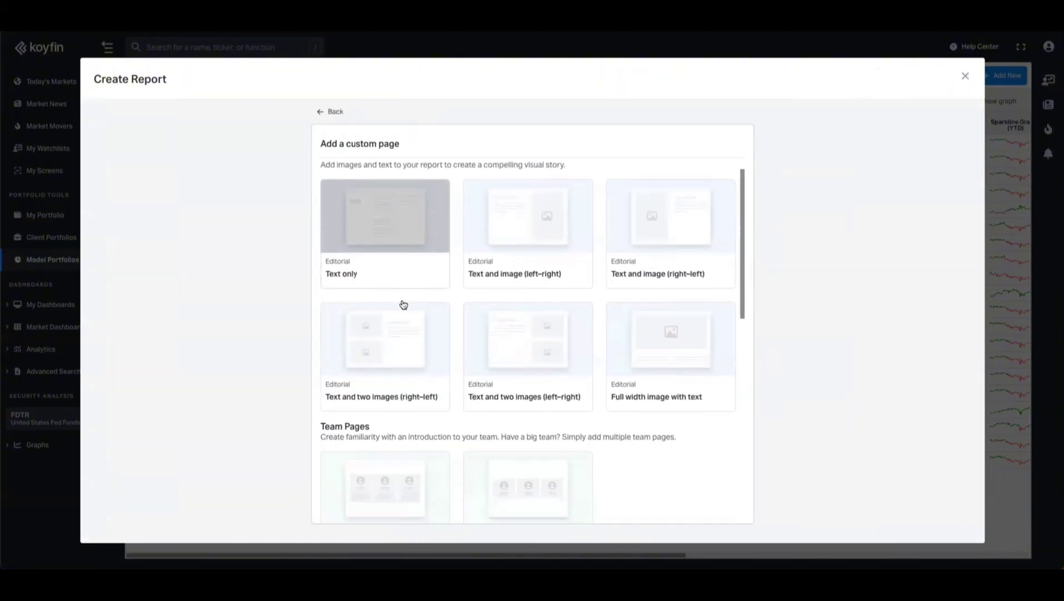
pyautogui.scroll(-2, 454, 337)
pyautogui.scroll(-4, 461, 343)
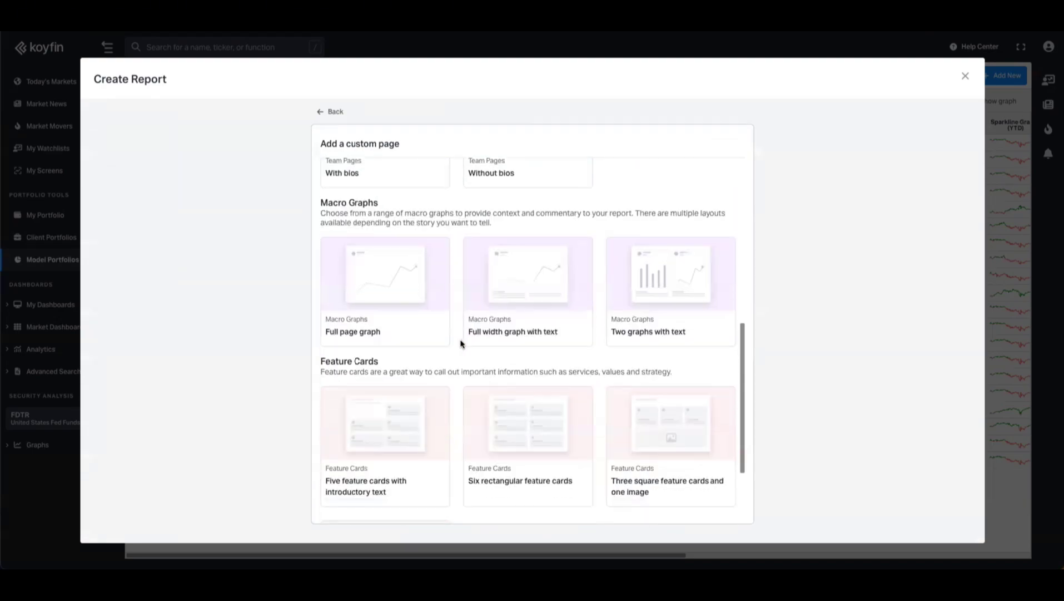
pyautogui.click(535, 281)
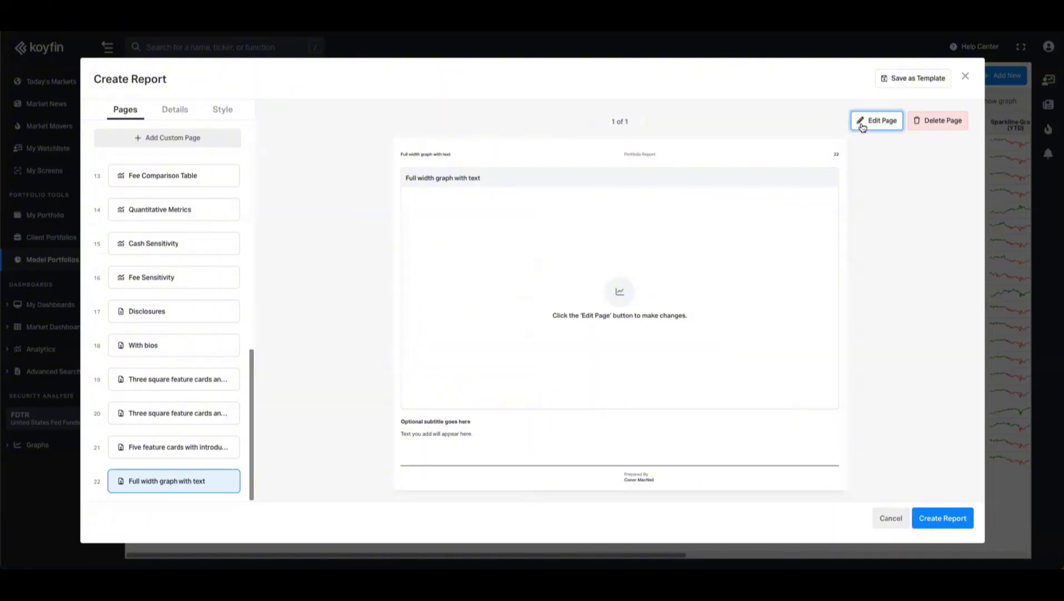
pyautogui.click(878, 120)
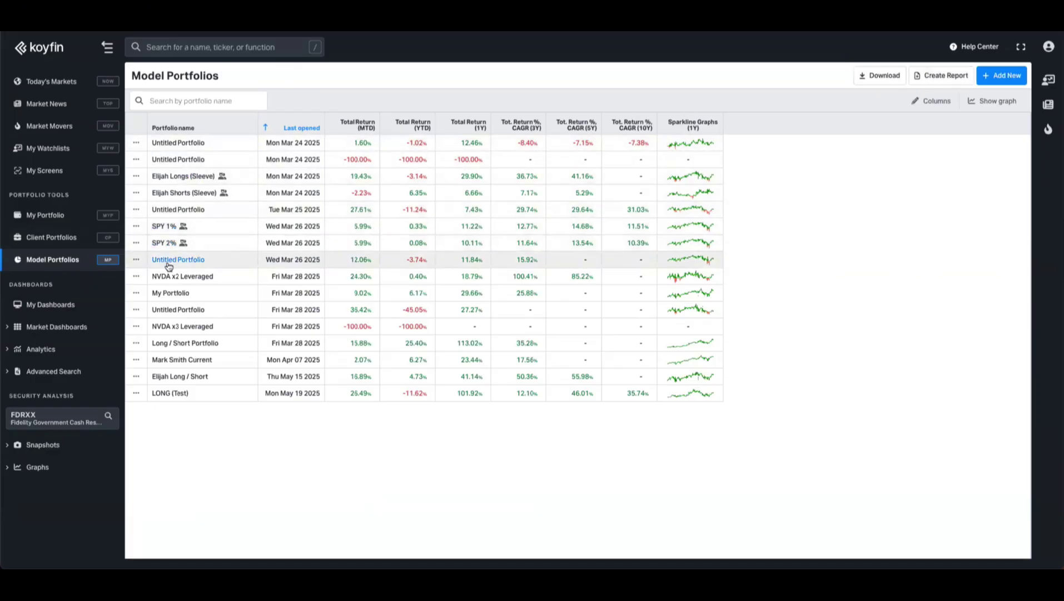
# - Dismiss report setup, then create a report from the first client household's ••• menu
pyautogui.click(929, 81)
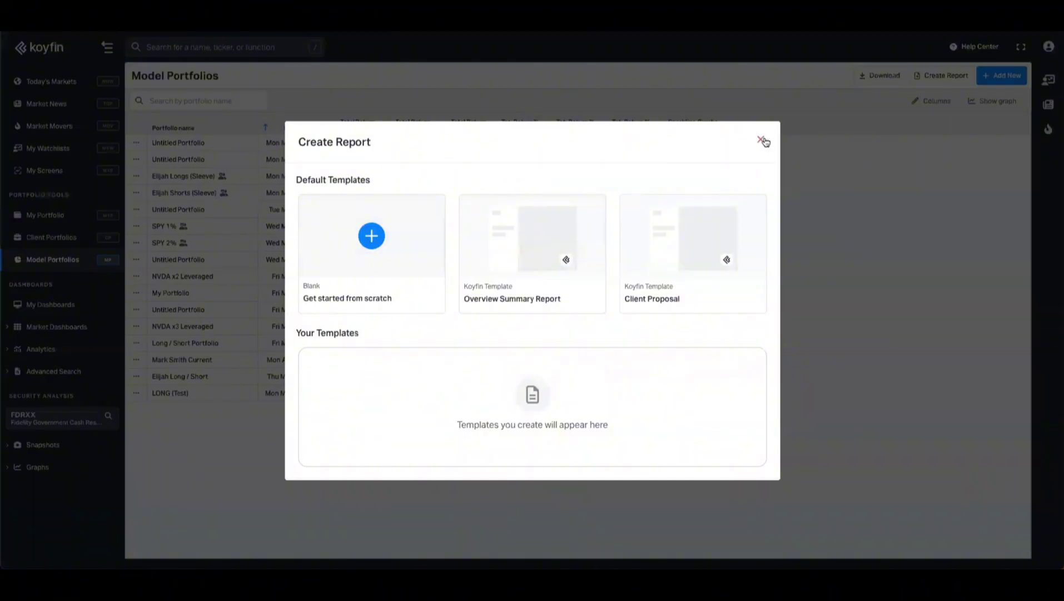
pyautogui.click(763, 141)
pyautogui.click(71, 238)
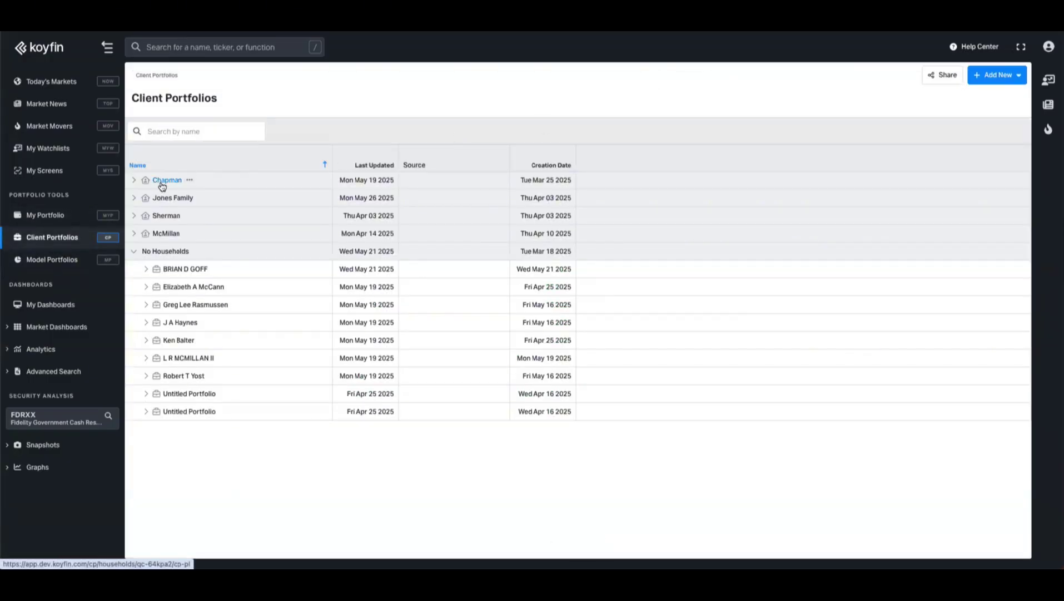
pyautogui.click(134, 180)
pyautogui.click(190, 181)
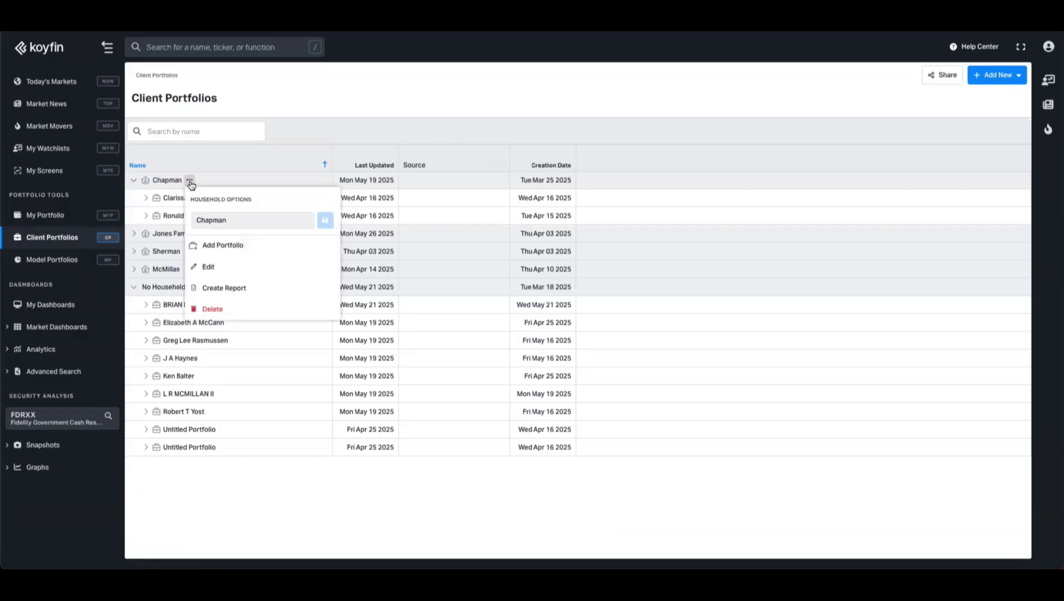
pyautogui.click(234, 287)
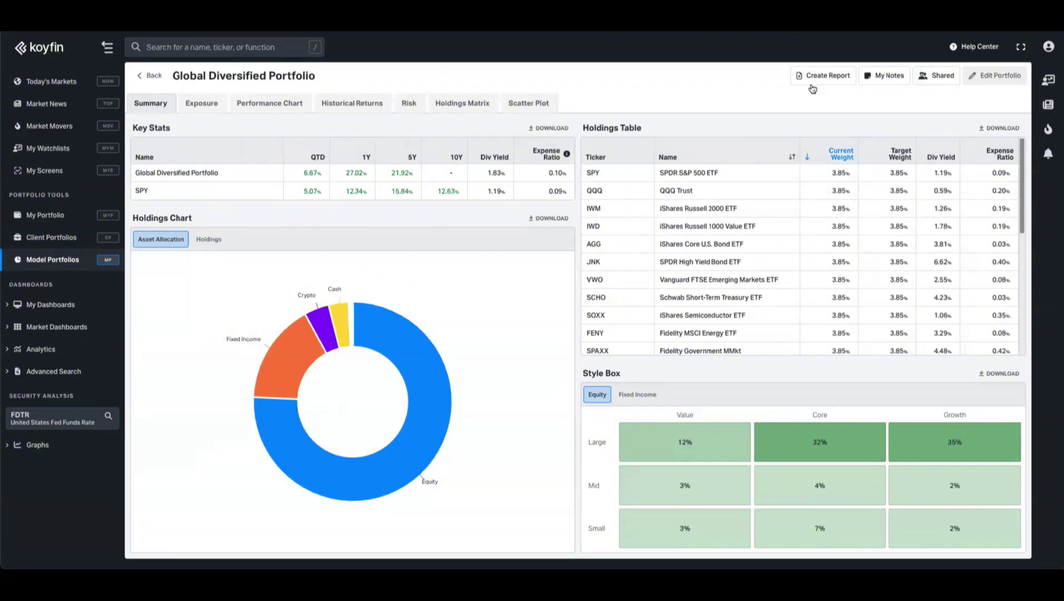
# - Start a blank report with the portfolio shown under its own name
pyautogui.click(813, 81)
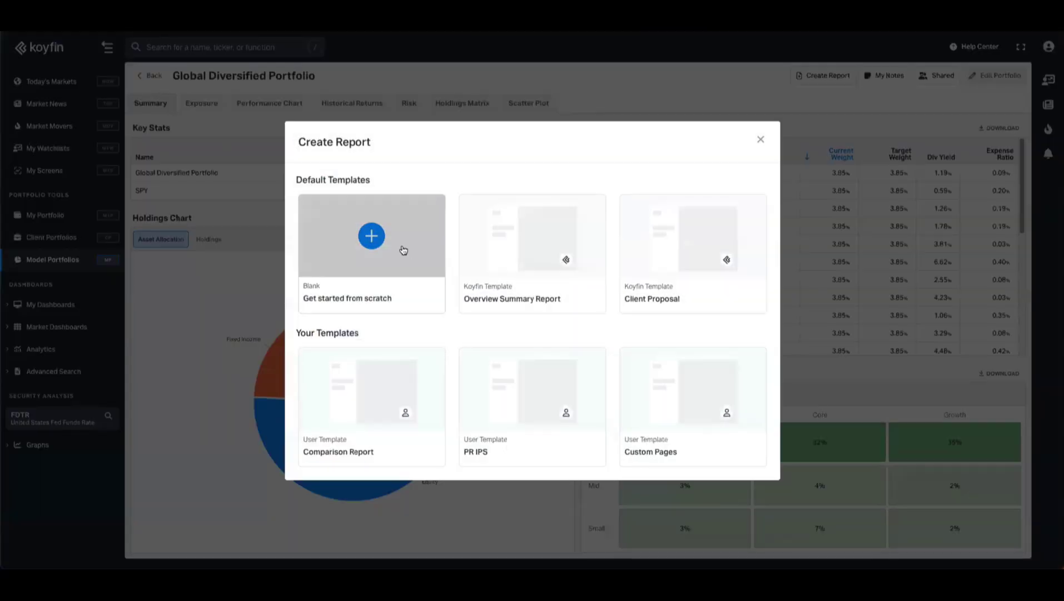
pyautogui.click(404, 250)
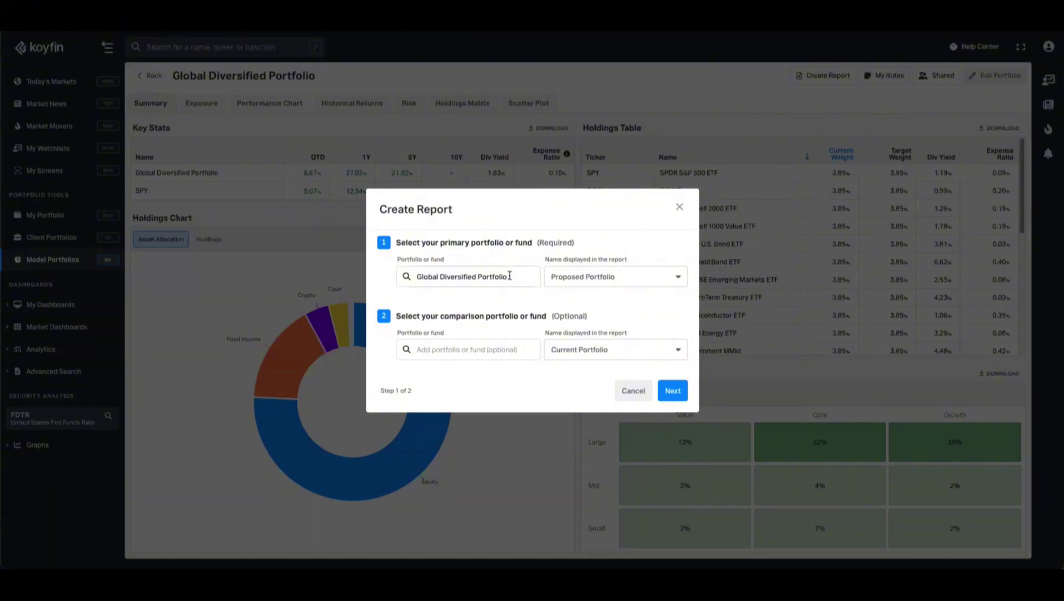
pyautogui.click(577, 277)
pyautogui.click(591, 332)
# - Compare the portfolio against the SPY ETF and upload the Oak Tree Advisors logo
pyautogui.click(503, 350)
pyautogui.click(427, 369)
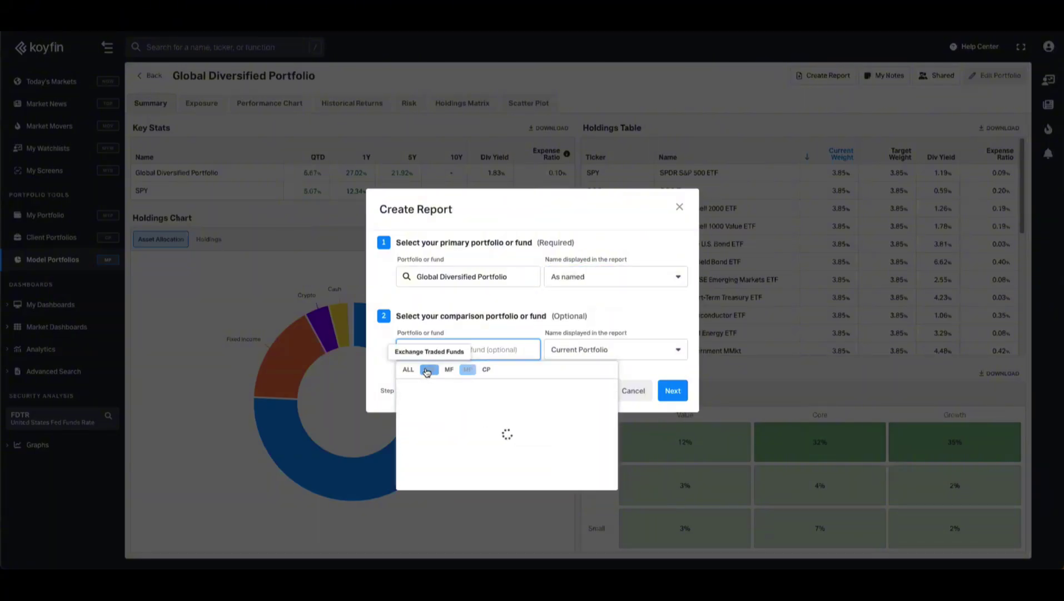
pyautogui.click(448, 396)
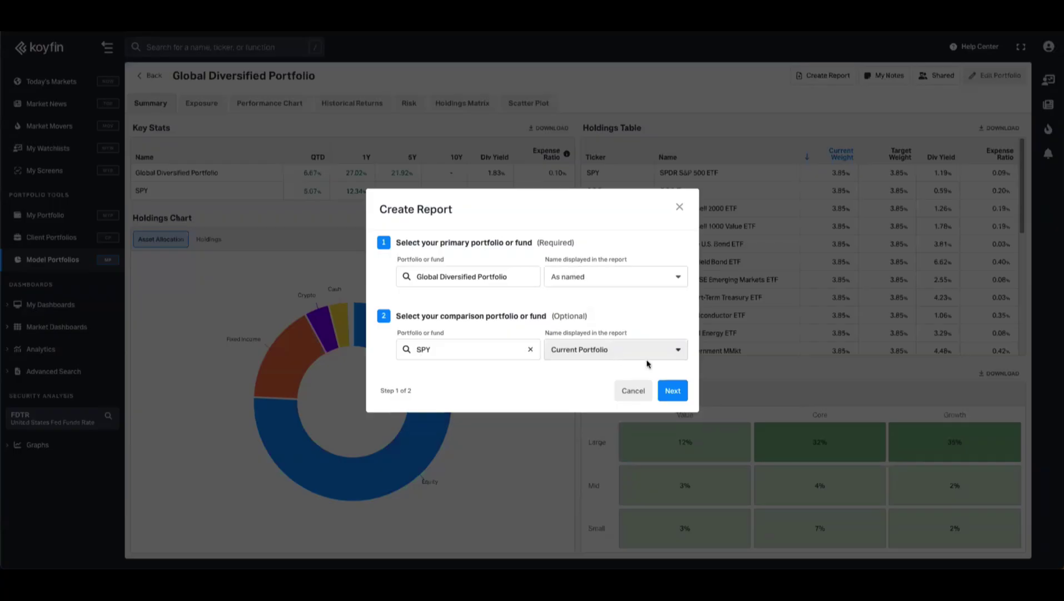
pyautogui.click(673, 389)
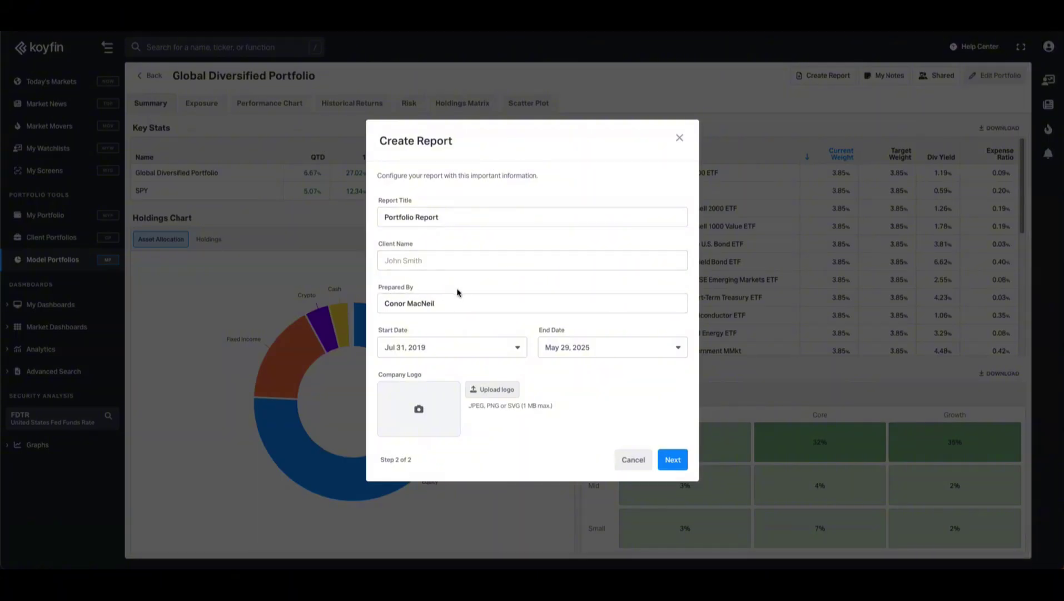
pyautogui.click(497, 390)
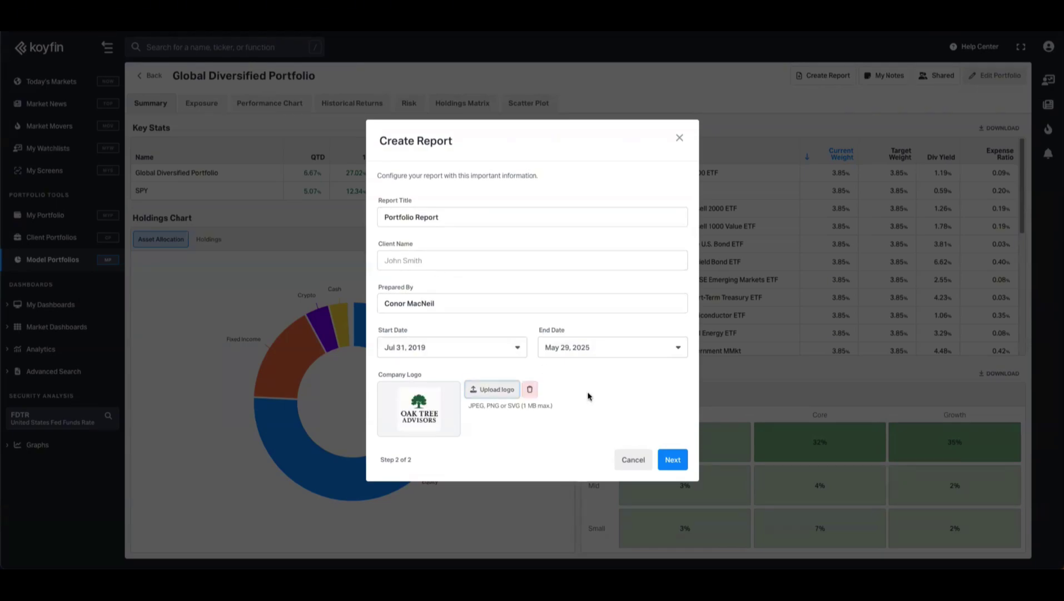
pyautogui.click(671, 459)
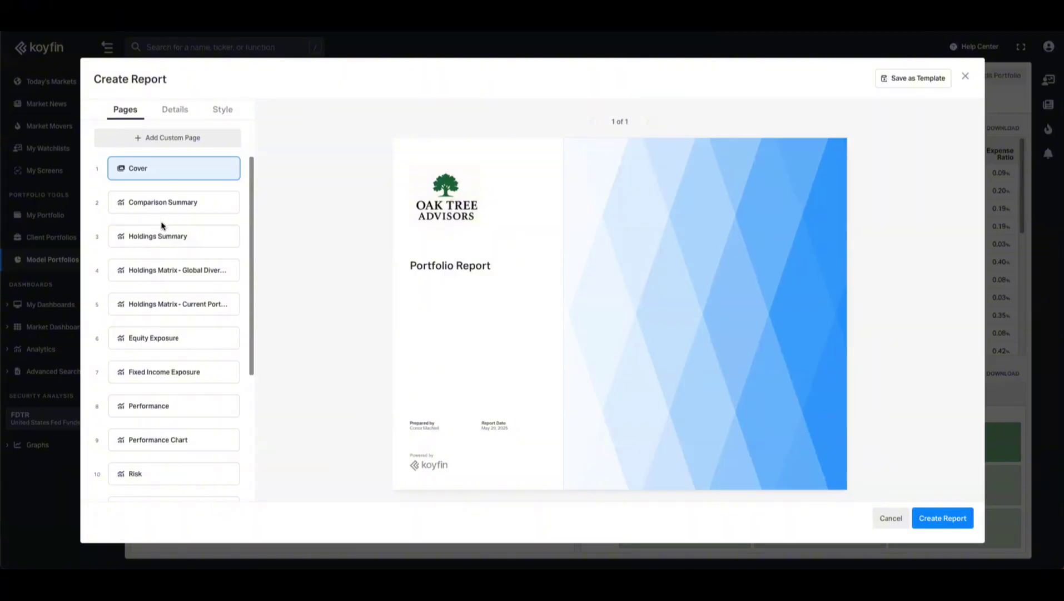
# - Preview the Holdings Summary, Holdings Matrix, Equity Exposure and Performance pages
pyautogui.click(179, 236)
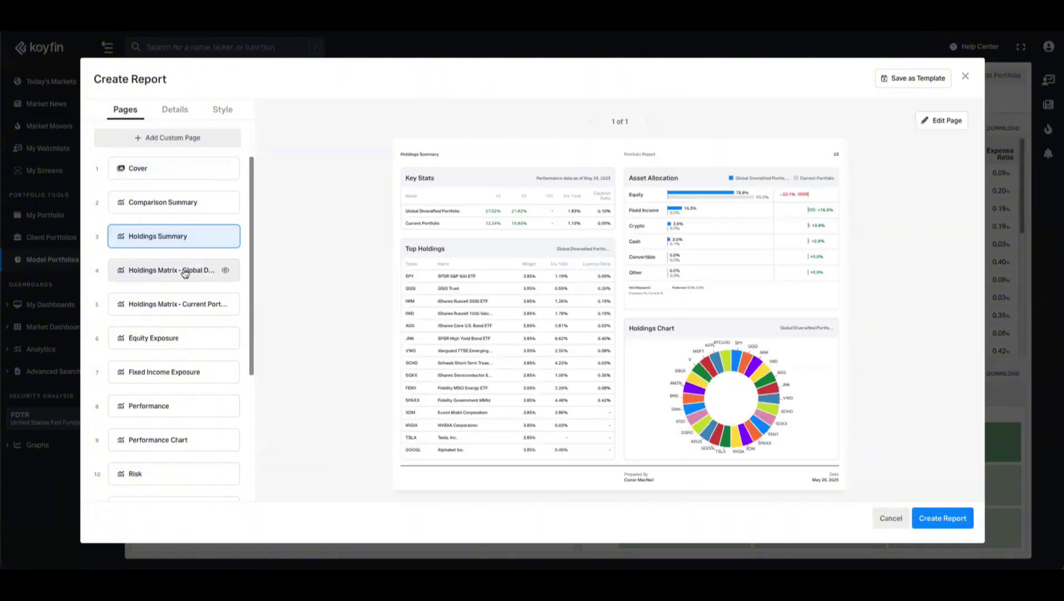
pyautogui.click(185, 273)
pyautogui.click(184, 347)
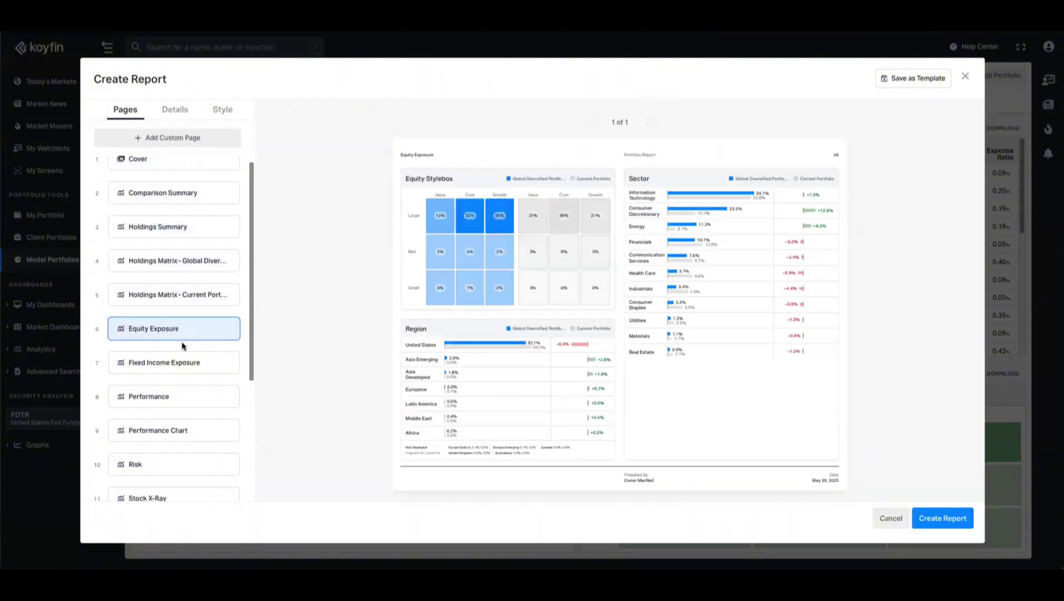
pyautogui.click(175, 393)
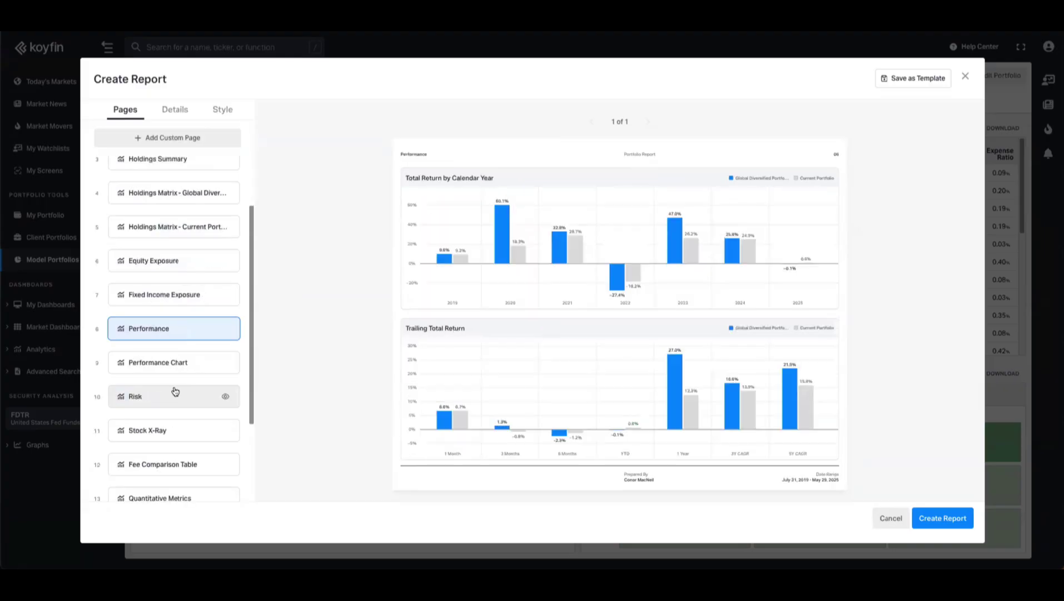
pyautogui.scroll(3, 176, 392)
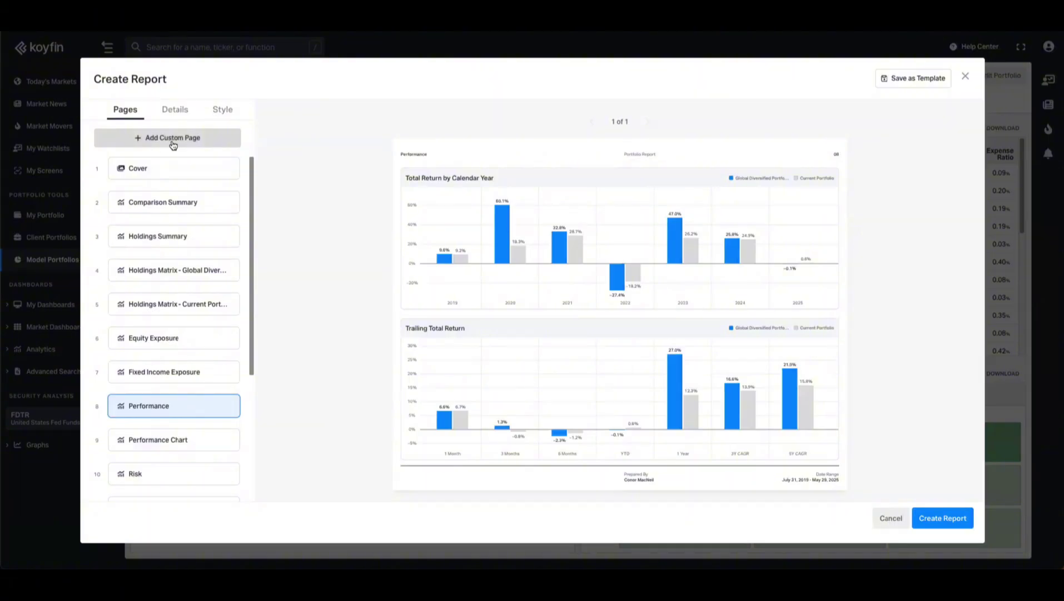
# - Browse the Editorial, Team Pages, Macro Graphs and Feature Cards custom page templates
pyautogui.click(214, 145)
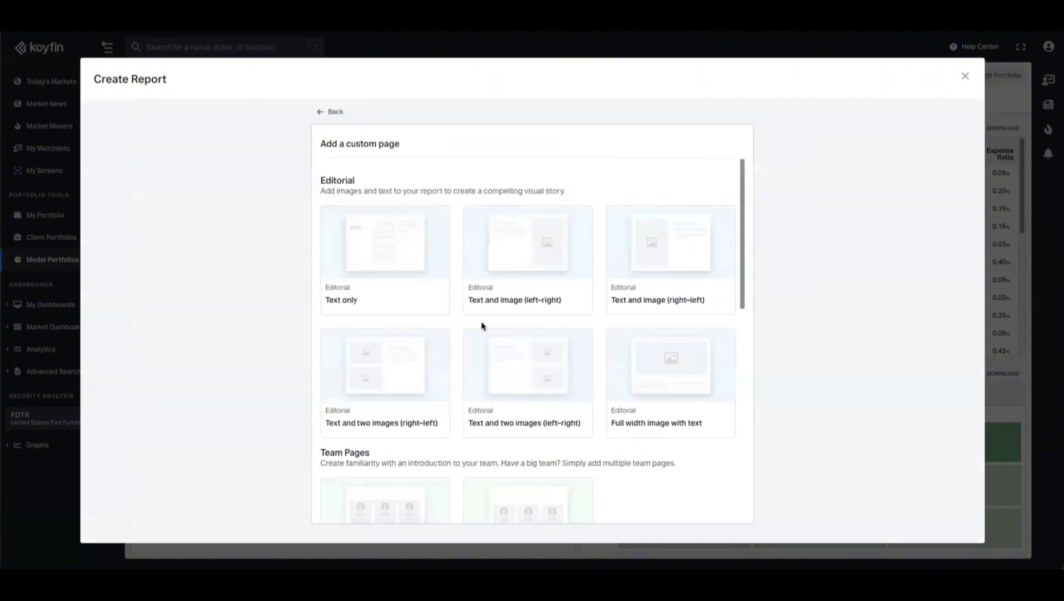
pyautogui.scroll(-2, 562, 295)
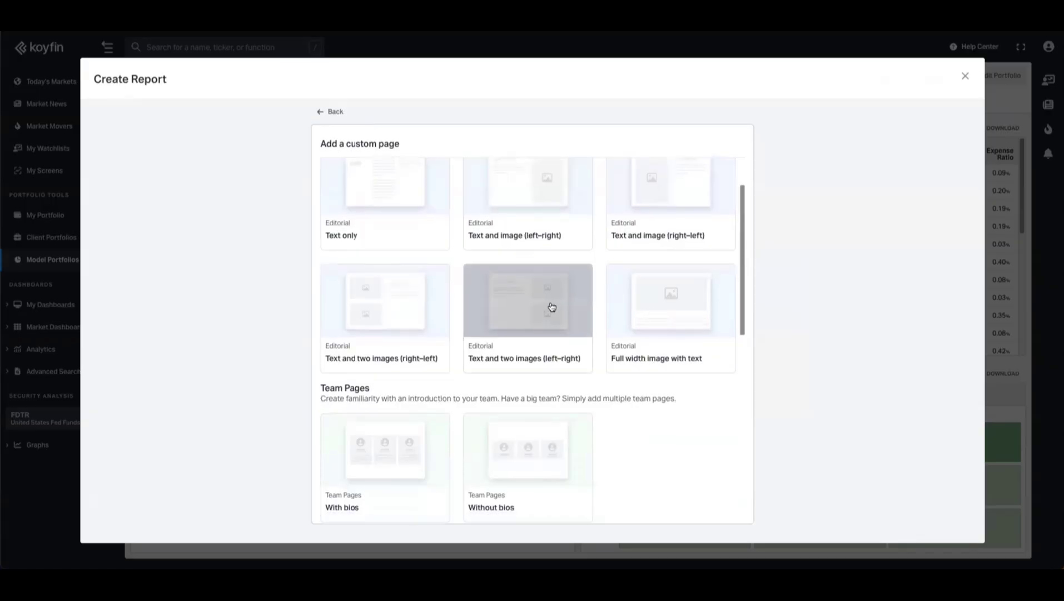
pyautogui.scroll(2, 351, 245)
pyautogui.scroll(-3, 433, 285)
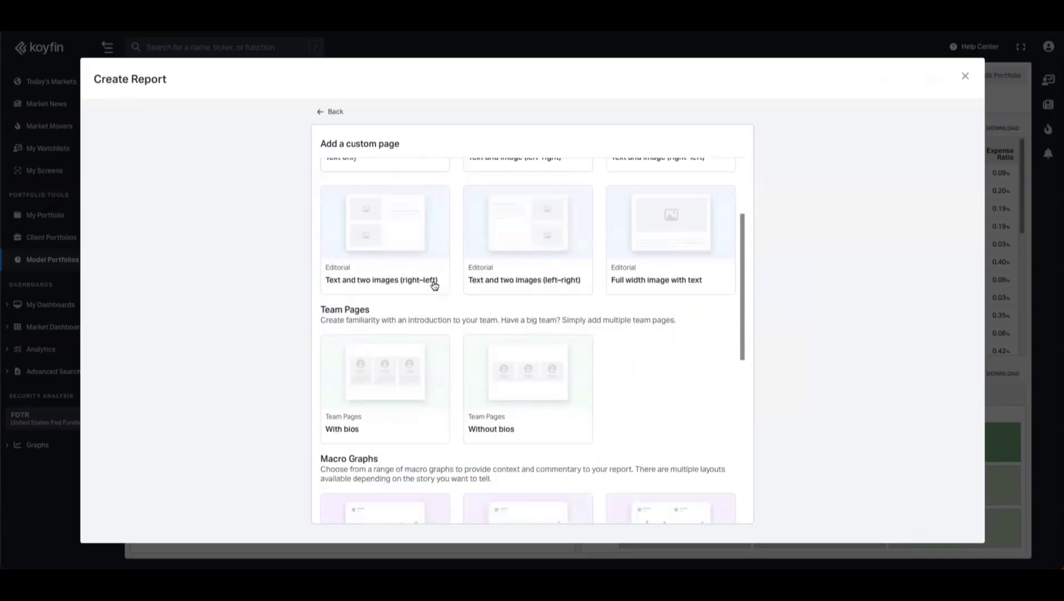
pyautogui.scroll(-5, 433, 290)
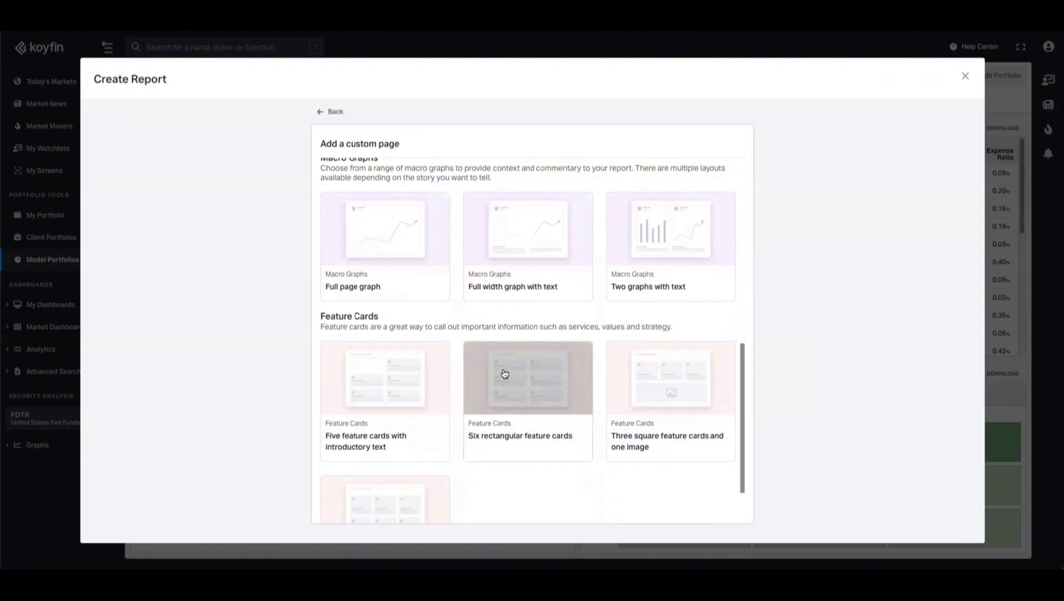
pyautogui.scroll(6, 504, 373)
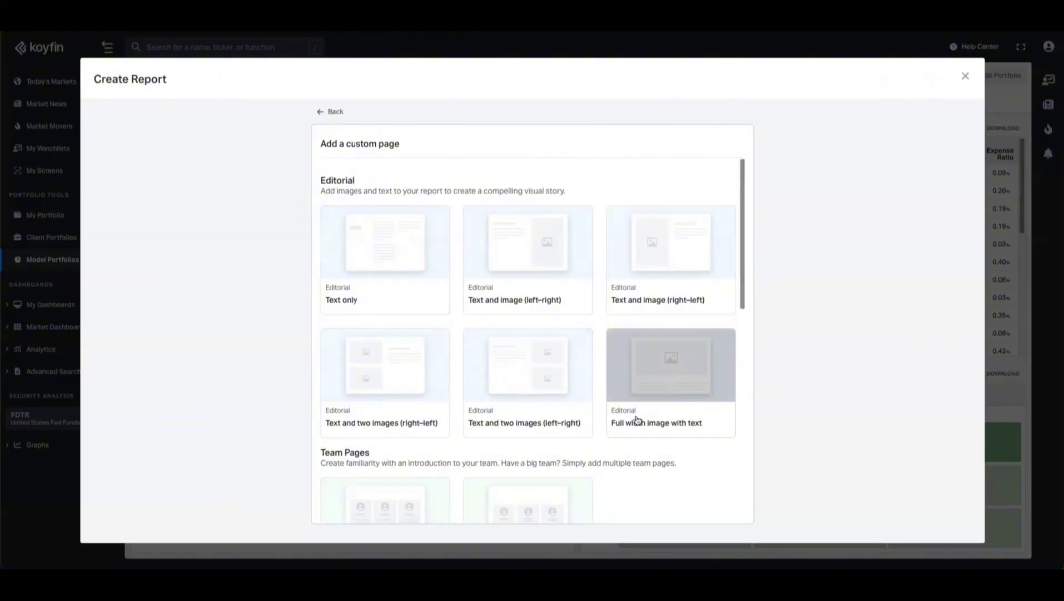
# - Add a 'Full width image with text' page, move it to position 2, and edit it
pyautogui.click(664, 364)
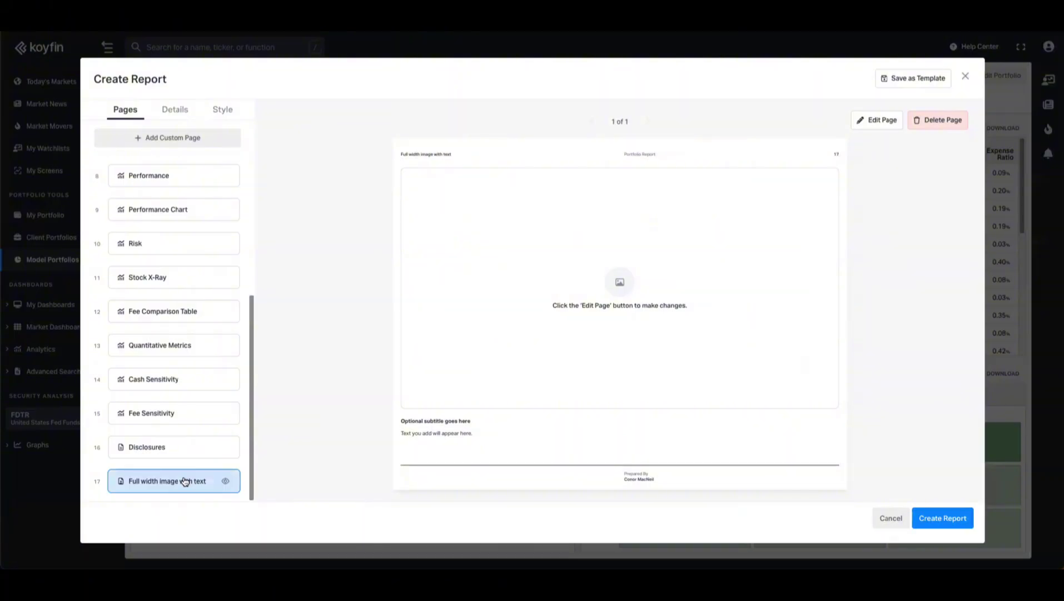
pyautogui.moveTo(186, 482); pyautogui.dragTo(210, 205)
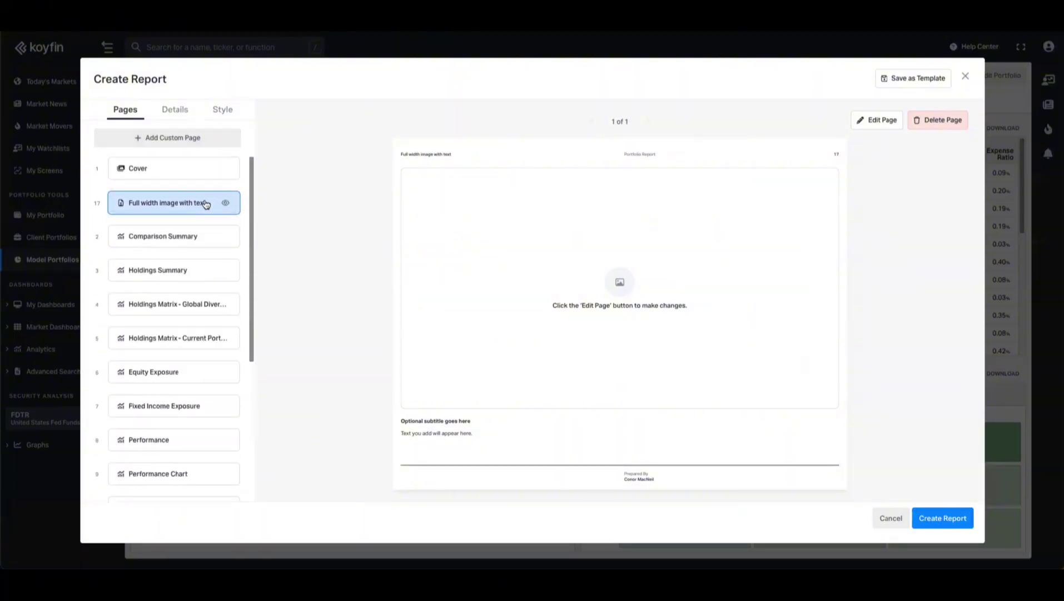
pyautogui.click(875, 124)
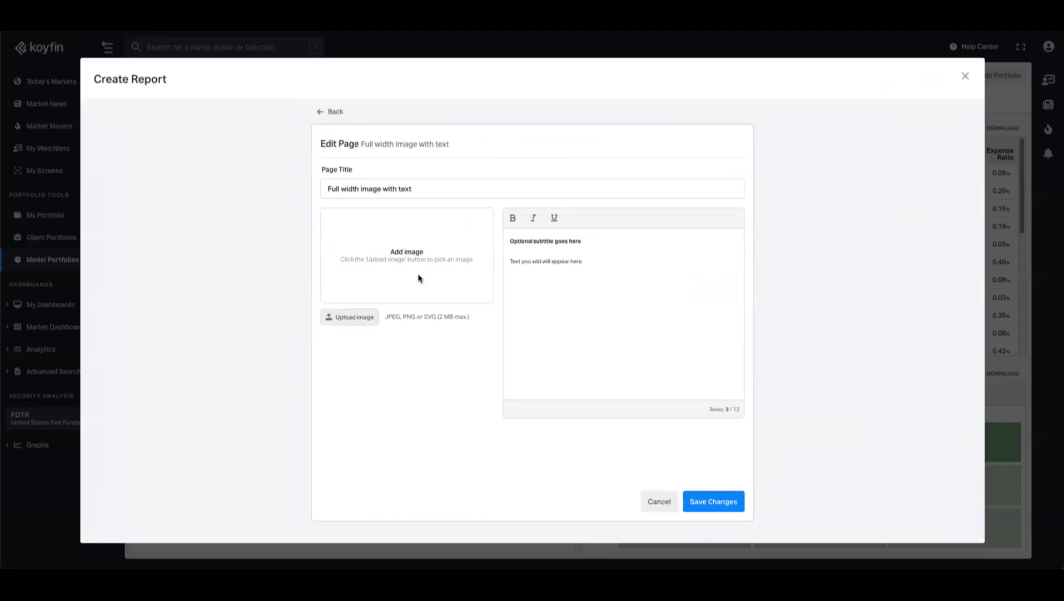
# - Upload the asset class returns chart image and set Image Fill to Fit
pyautogui.click(369, 318)
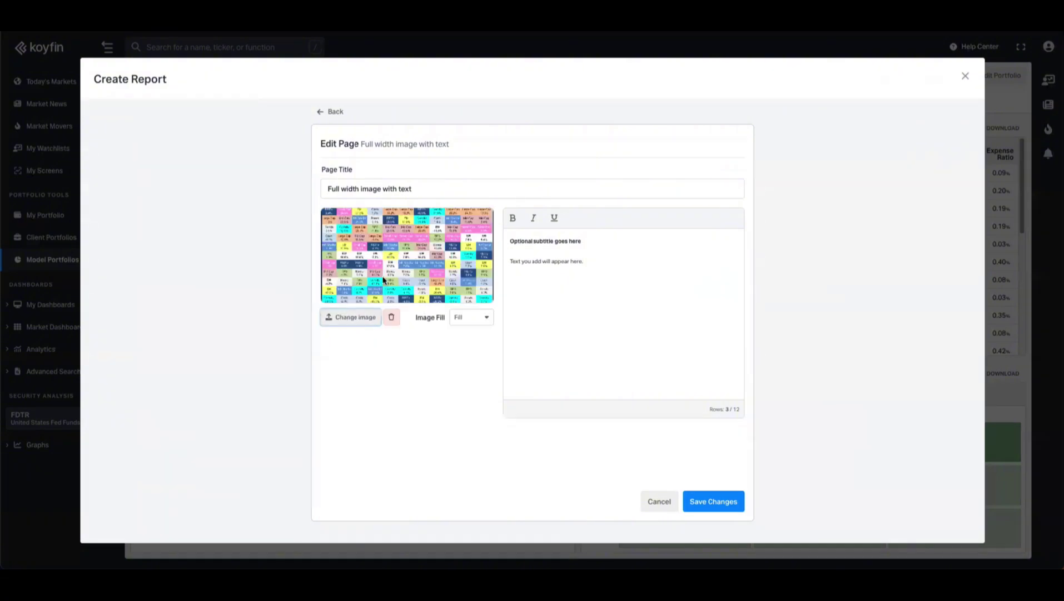
pyautogui.click(474, 322)
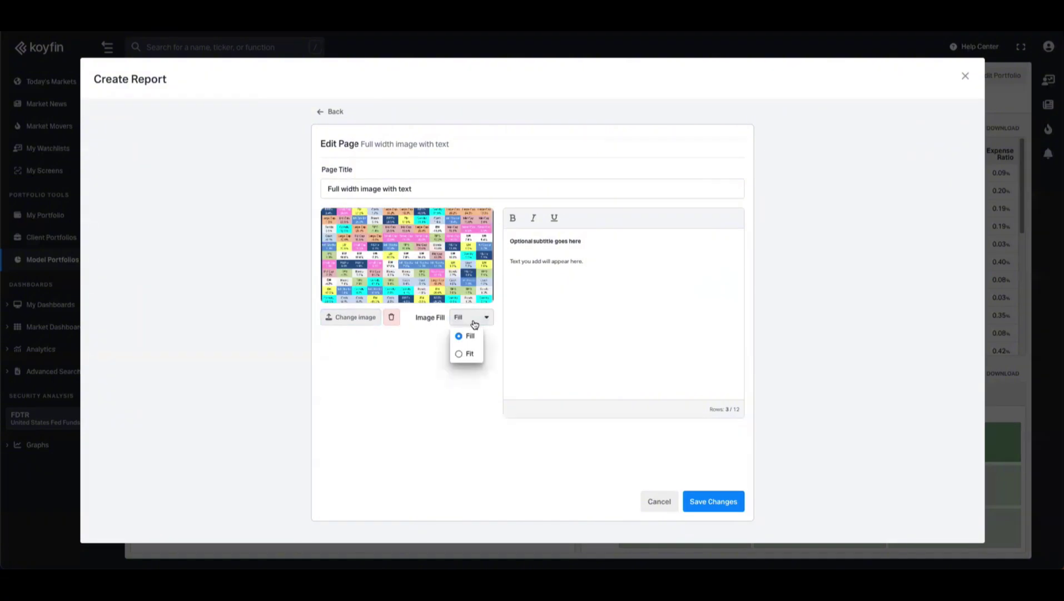
pyautogui.click(470, 354)
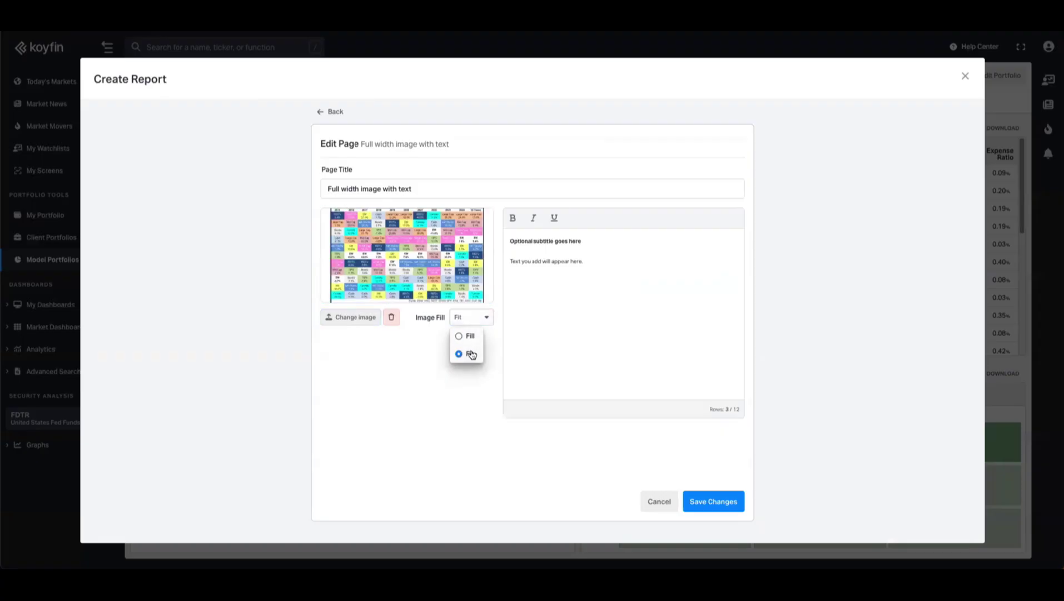
# - Retitle the page 'Annual Asset Class Returns: 2015–2024' with 'Diversification In Action' subtitle and body text, and save
pyautogui.click(424, 191)
pyautogui.hotkey('ctrl', 'a')
pyautogui.write('Annual Asset Class Returns: 2015–2024')
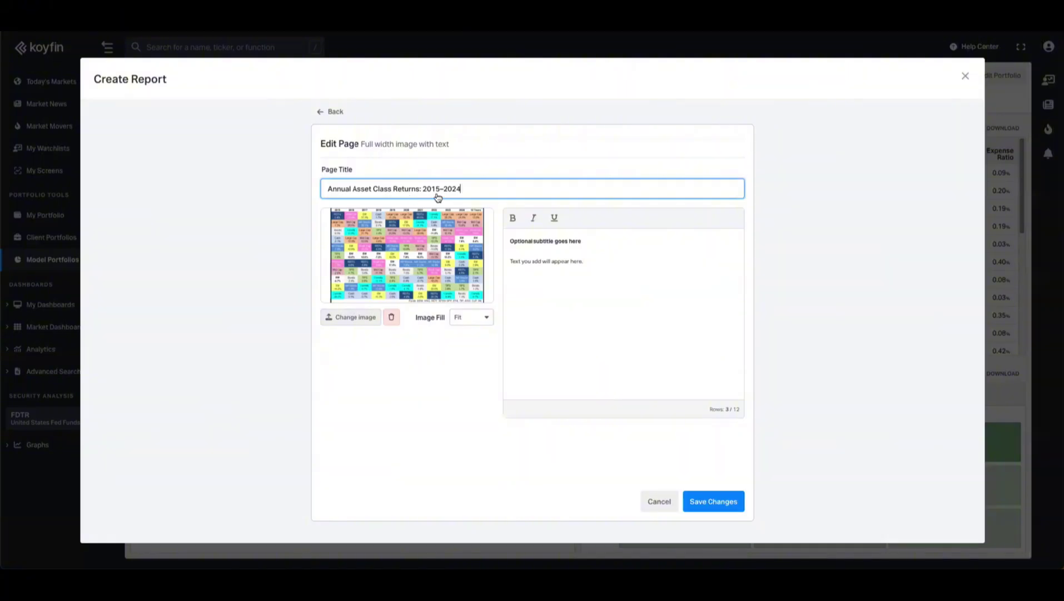
pyautogui.moveTo(582, 241); pyautogui.dragTo(499, 242)
pyautogui.write('Diversification In Action')
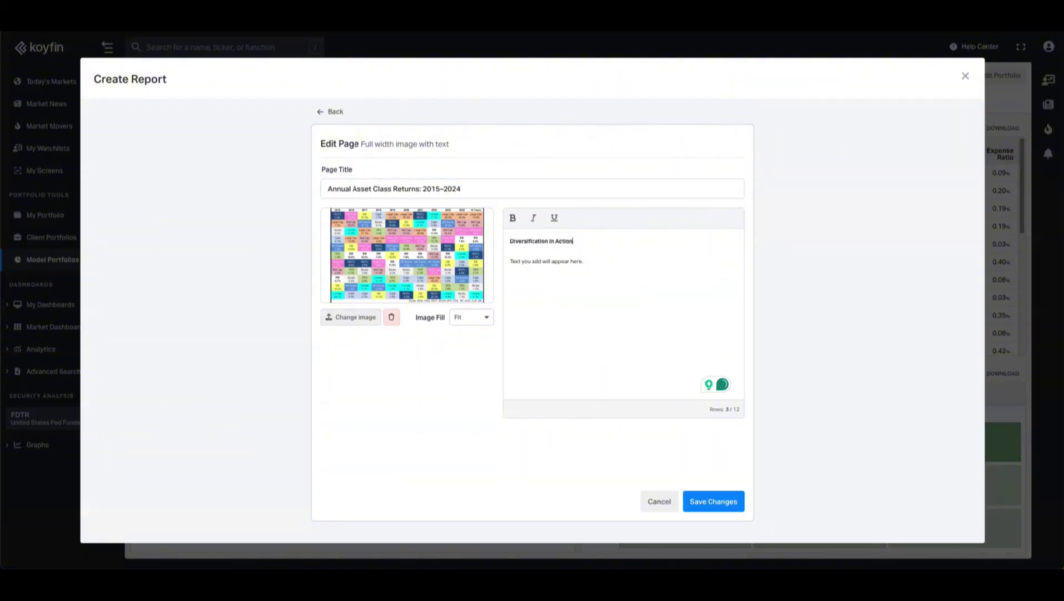
pyautogui.write("This chart highlights how dramatically asset class returns shift from year to year. The clear takeaway: no single asset class consistently outperforms, and leaders often become laggards in the following years. Attempting to predict next year's winner is extremely challenging, even for experienced investors. Instead, spreading your investments across different asset types—equities, bonds, commodities, real estate, and cash—can help reduce volatility and avoid the pitfalls of concentrated bets. Diversification is the cornerstone of resilient investing. By maintaining a balanced portfolio, investors can capture upside opportunities while cushioning against the inevitable downturns in any single sector.")
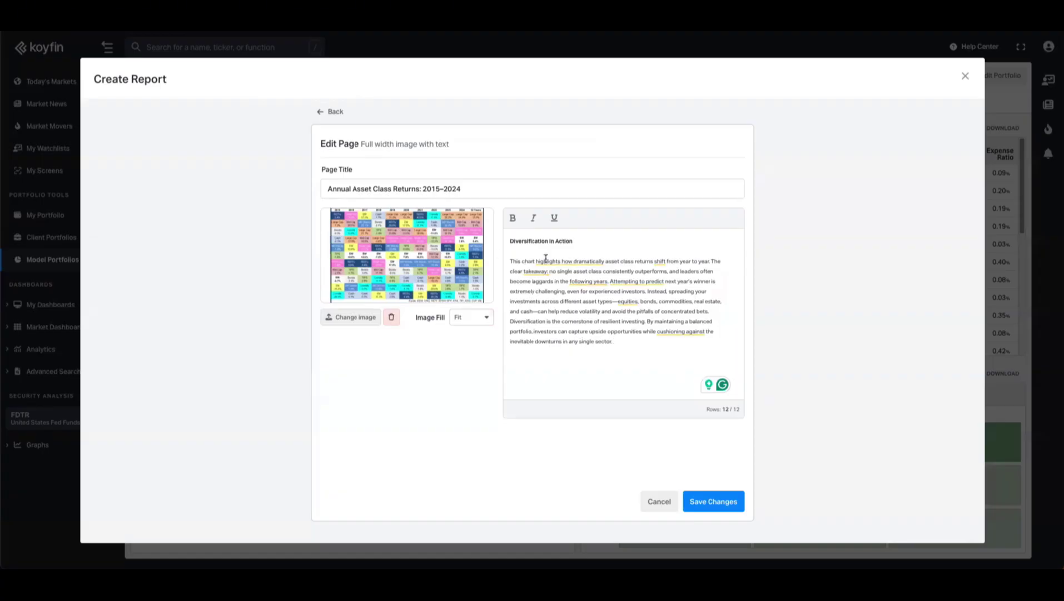
pyautogui.click(717, 502)
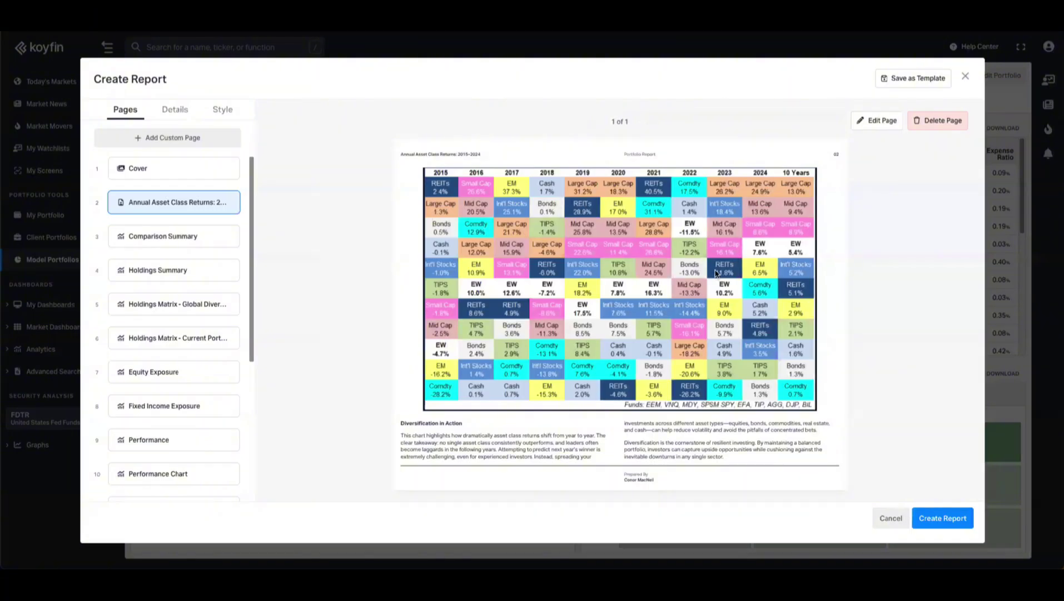
# - Add the Team Pages 'With bios' template as a new report page
pyautogui.click(236, 144)
pyautogui.scroll(-4, 475, 286)
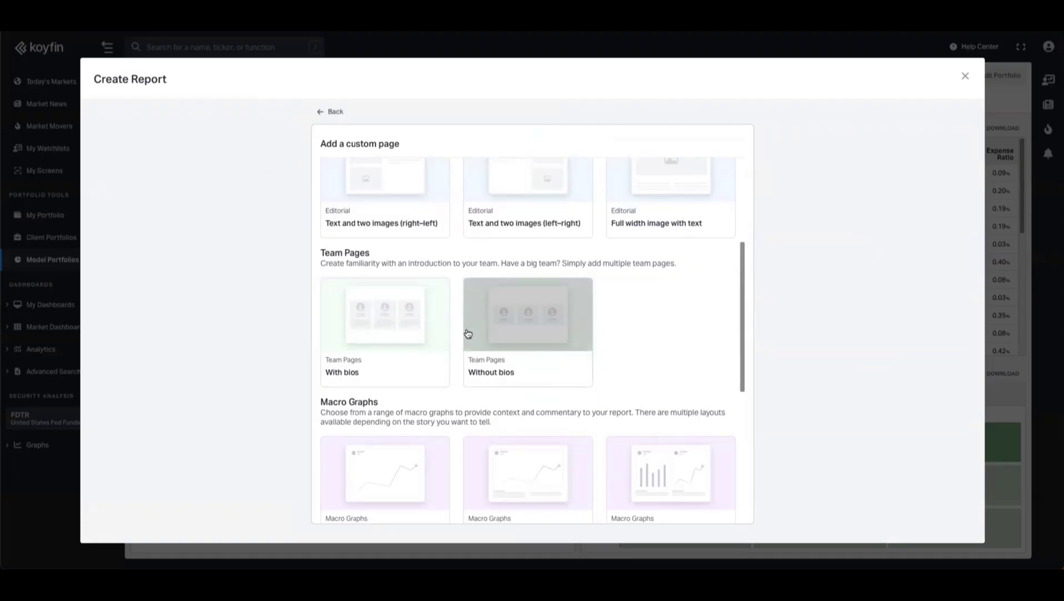
pyautogui.click(414, 334)
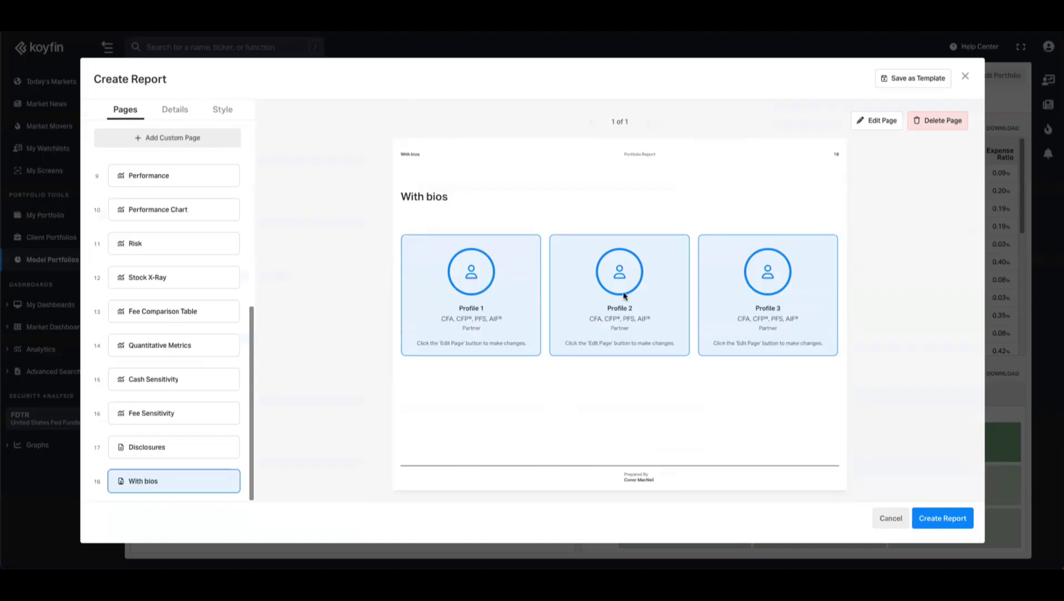
# - Set the report brand colour in the Style tab to dark green (#1D5F34)
pyautogui.click(222, 113)
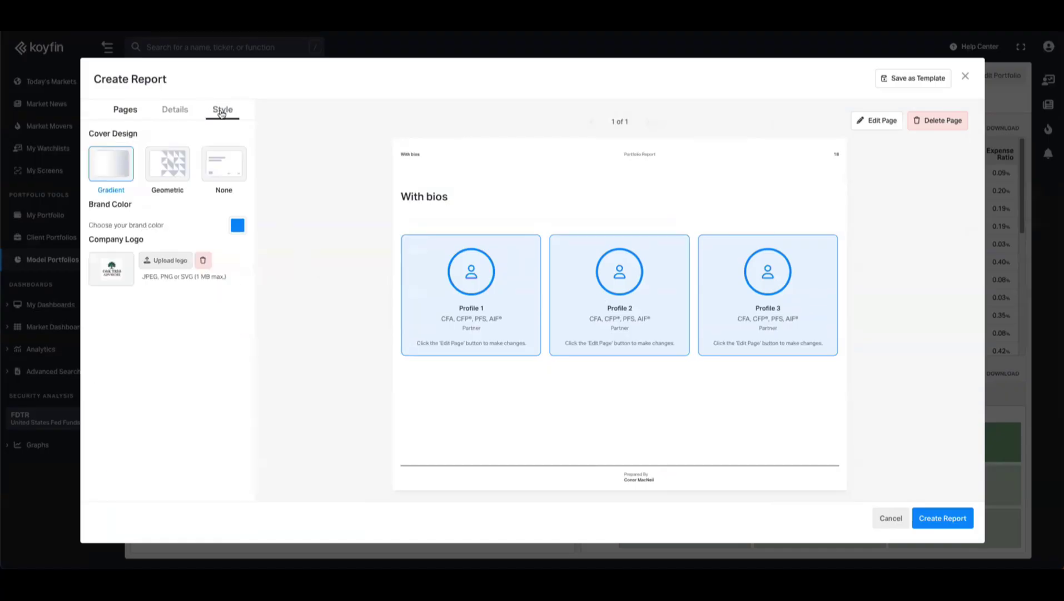
pyautogui.click(237, 228)
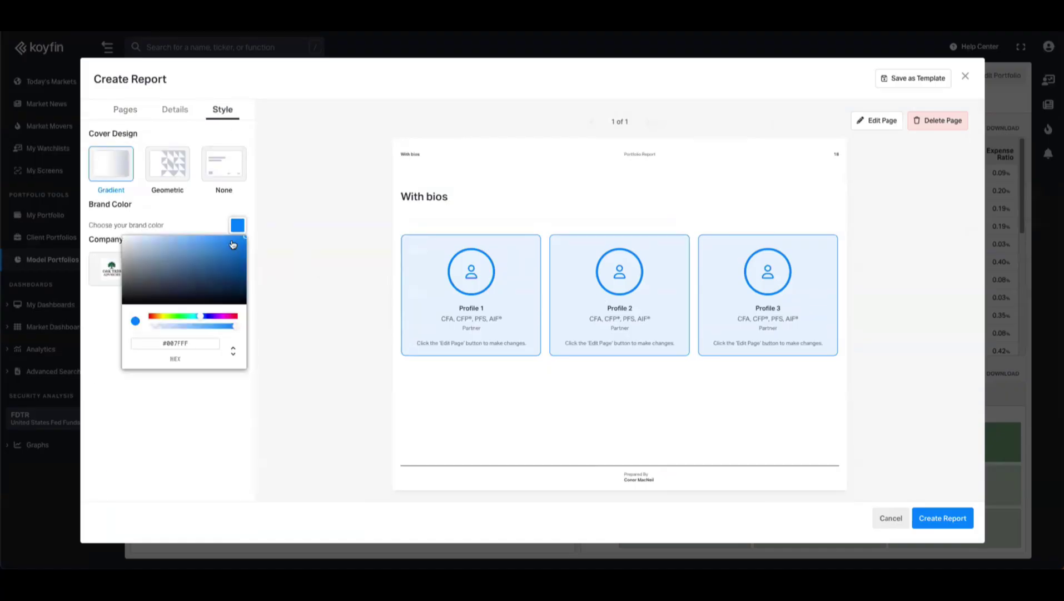
pyautogui.click(179, 321)
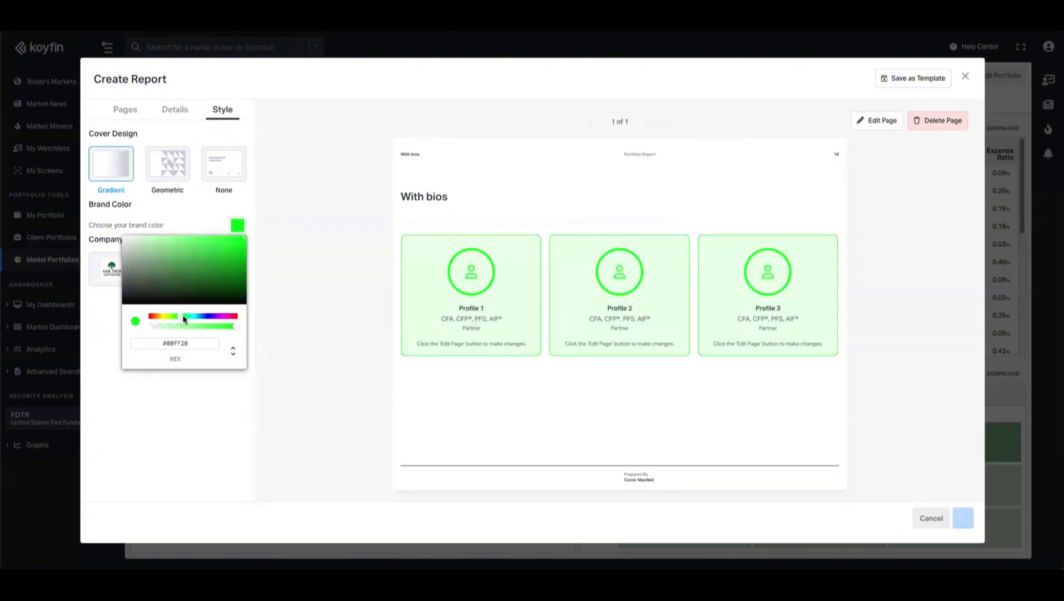
pyautogui.click(179, 282)
pyautogui.click(208, 279)
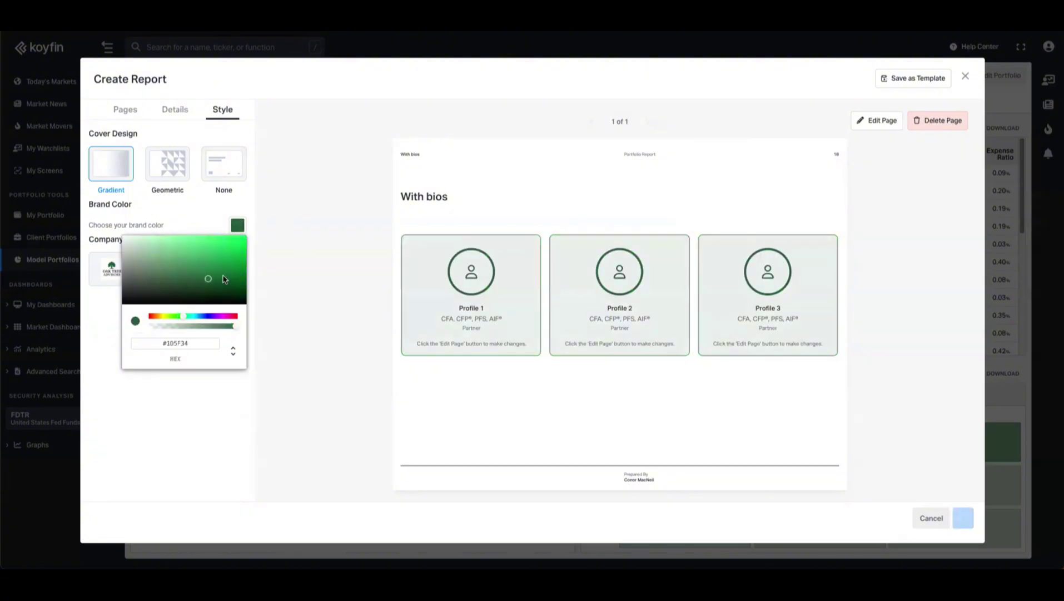
pyautogui.click(250, 205)
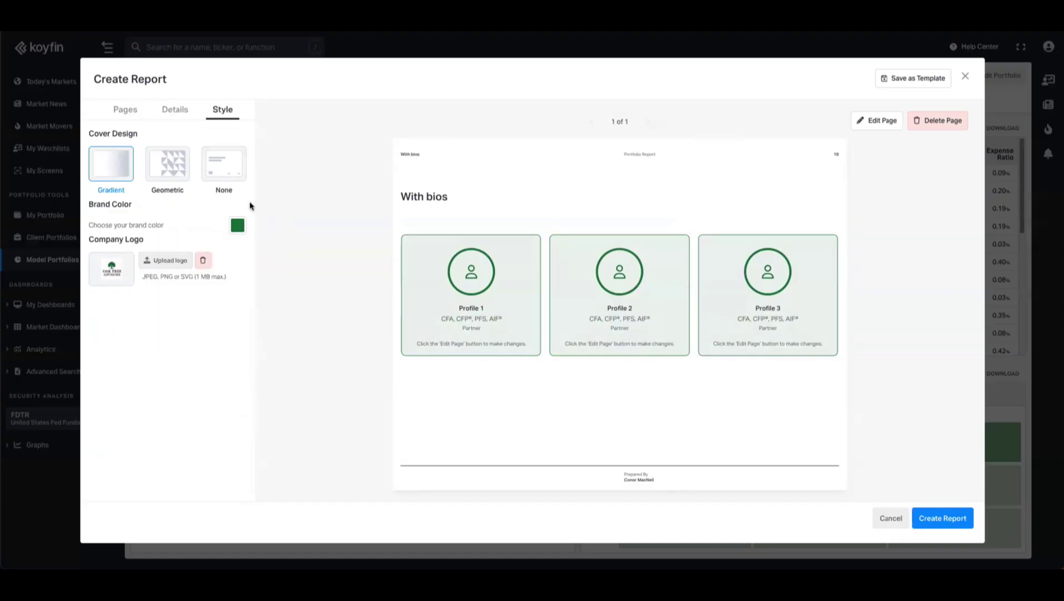
pyautogui.click(128, 110)
# - Give the report cover the green Geometric cover design
pyautogui.scroll(5, 178, 222)
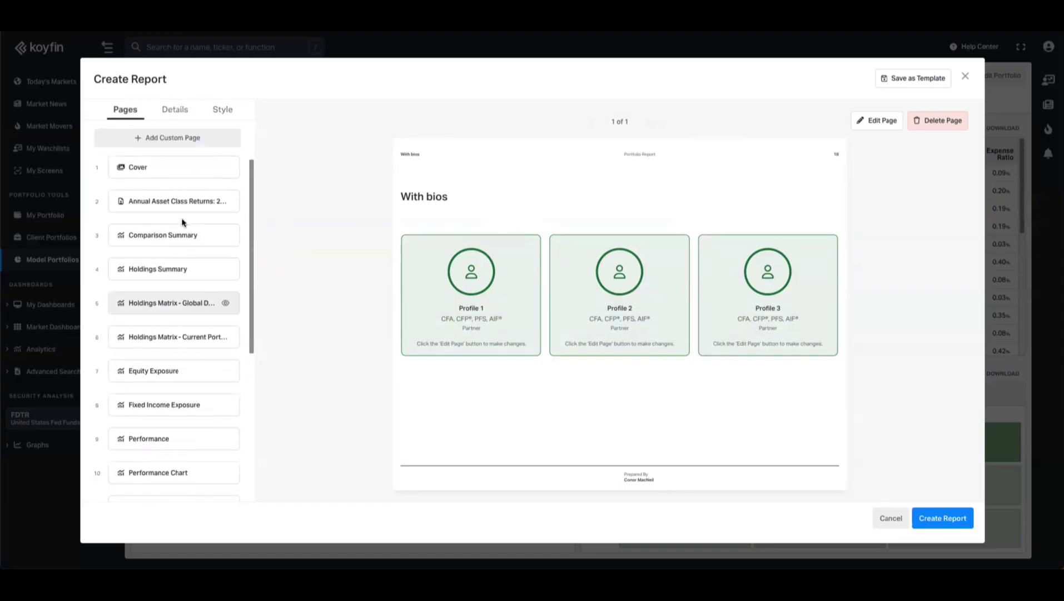
pyautogui.click(163, 178)
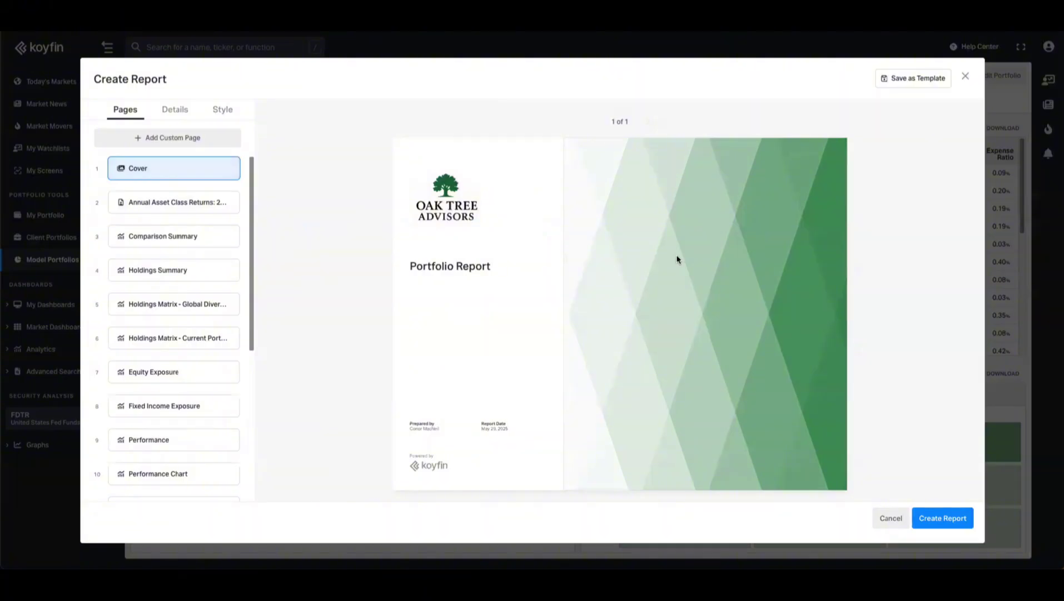
pyautogui.click(222, 109)
pyautogui.click(170, 159)
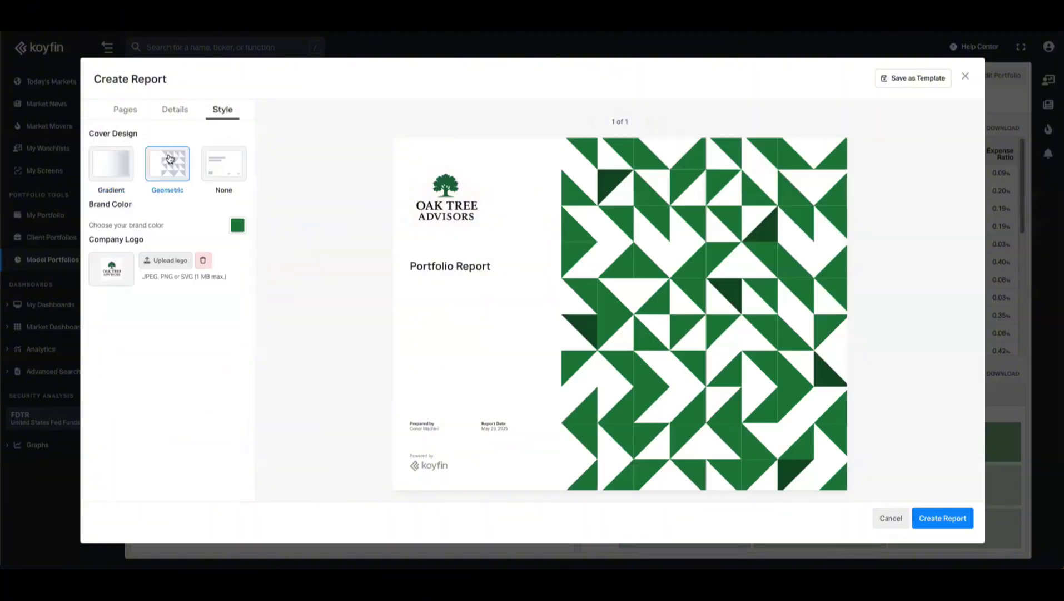
# - Move the With bios team page to position 2 and open it for editing
pyautogui.click(123, 111)
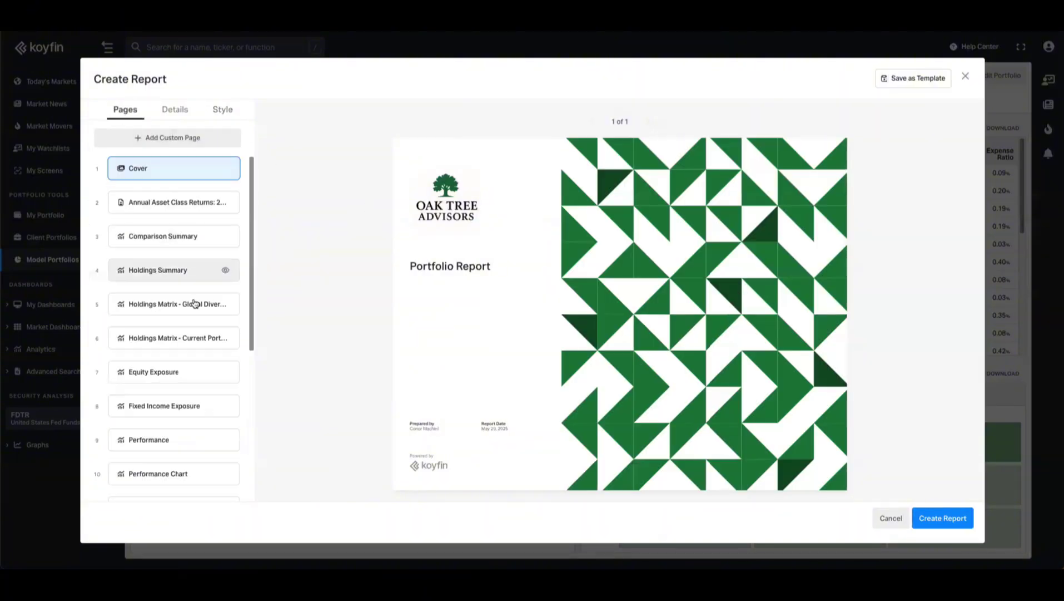
pyautogui.scroll(-5, 178, 465)
pyautogui.click(169, 482)
pyautogui.moveTo(168, 482); pyautogui.dragTo(170, 214)
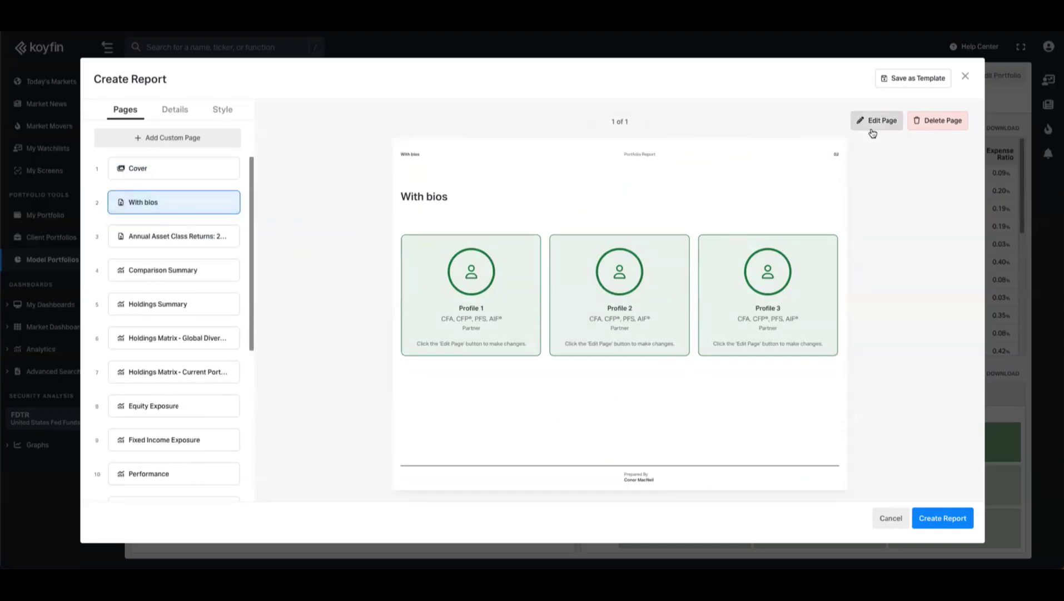
pyautogui.click(872, 129)
# - Retitle the team page 'Meet Your Advisory Team'
pyautogui.click(369, 194)
pyautogui.hotkey('ctrl', 'a')
pyautogui.write('Meet Our Advisory Team')
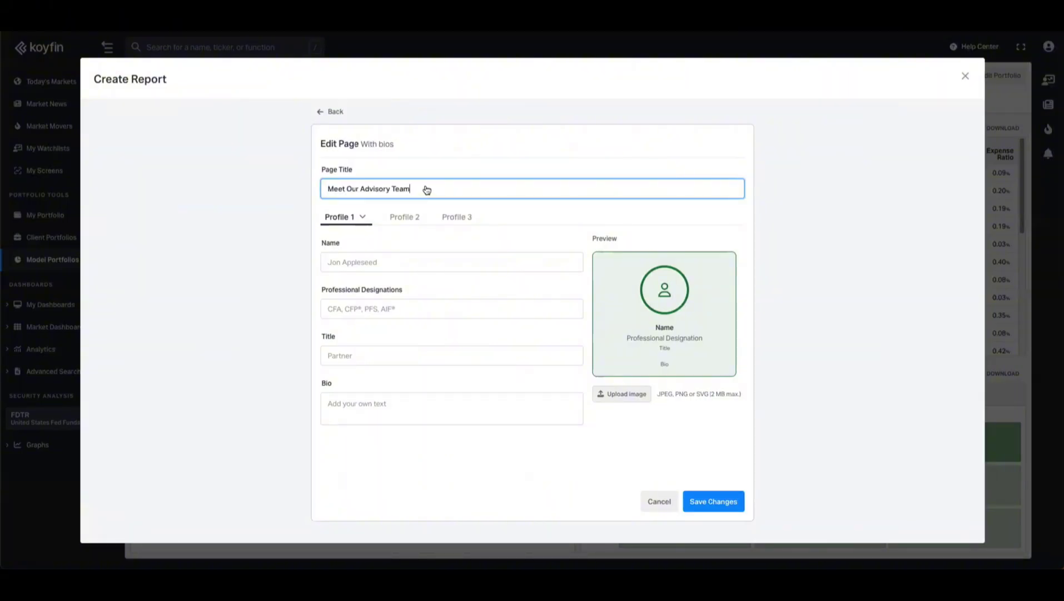
pyautogui.write('Your')
pyautogui.click(689, 246)
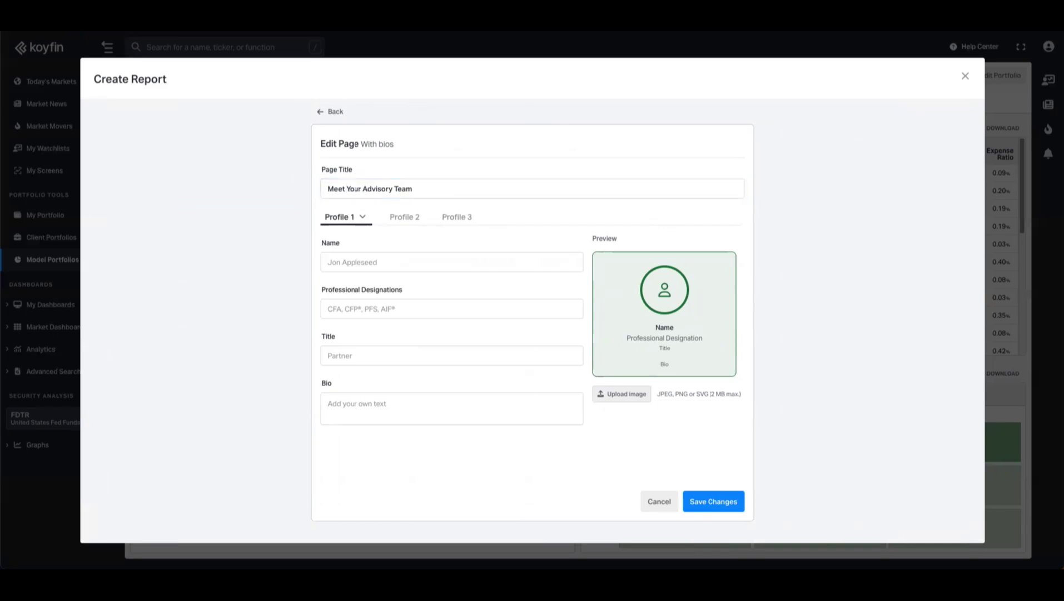
# - Fill in the first advisor's name, designations, Senior Partner title, bio and photo, then save
pyautogui.click(406, 264)
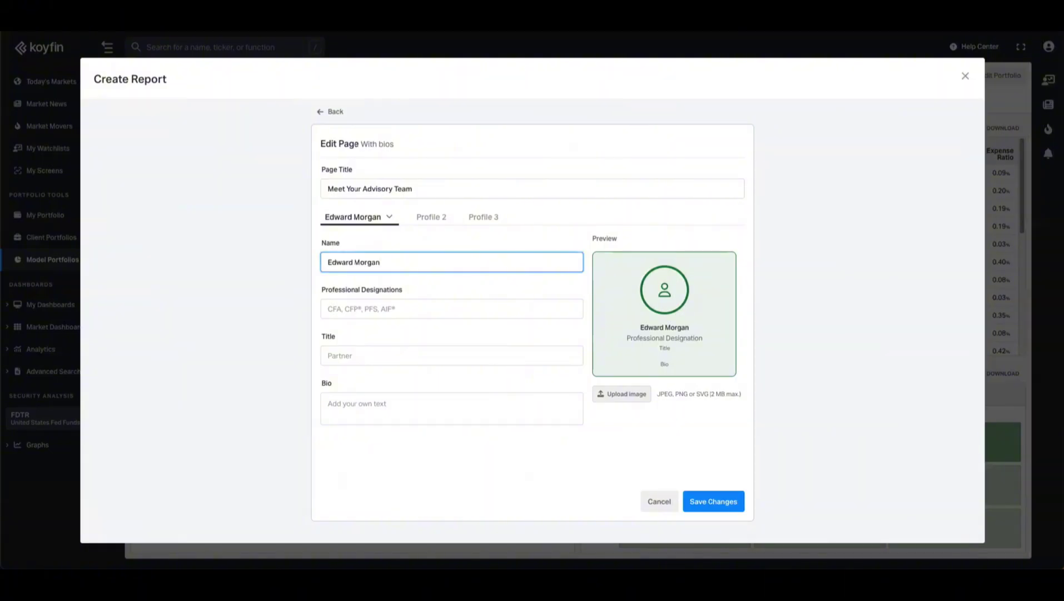
pyautogui.click(394, 311)
pyautogui.write('CFA, CFP®, PFS, AIF®')
pyautogui.click(355, 356)
pyautogui.write('Senior Partner')
pyautogui.click(445, 406)
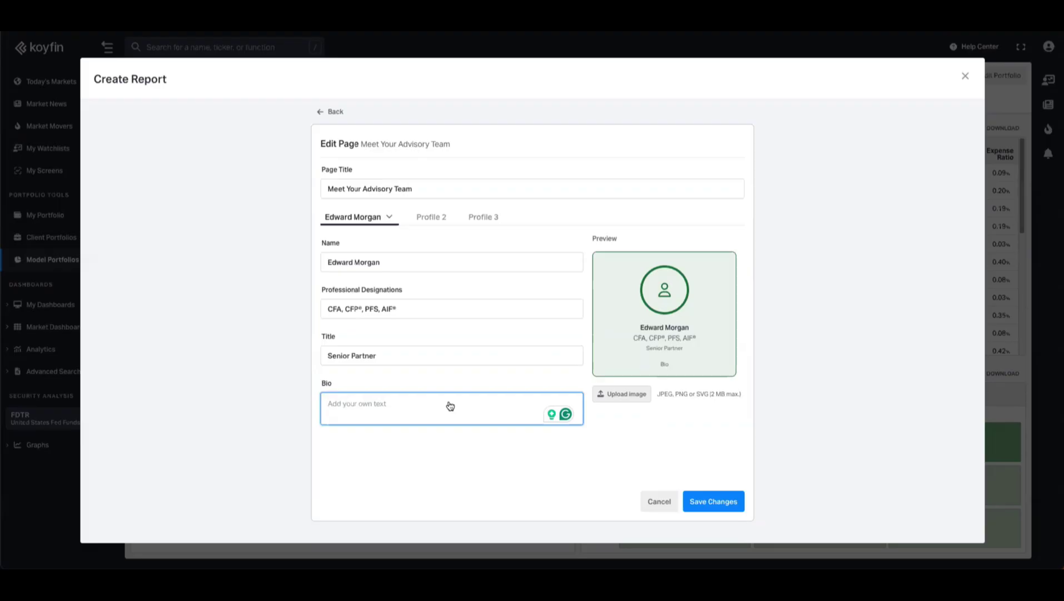
pyautogui.write('Edward brings over 20 years of experience in wealth management, specializing in bespoke investment strategies for high-net-worth clients. His passion for holistic financial planning and transparent client service defines his approach and sets the standard for the team.')
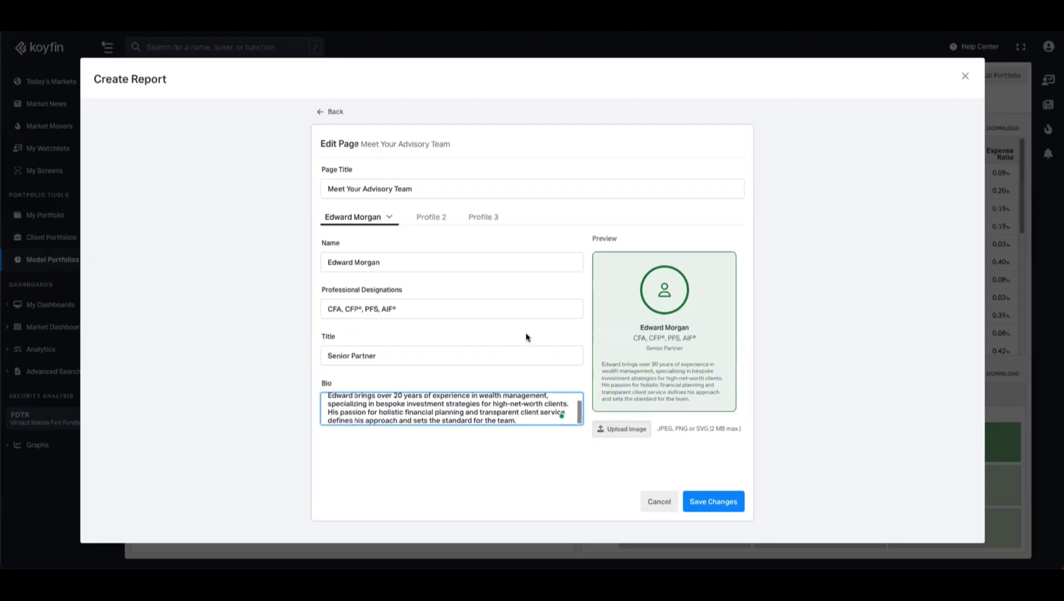
pyautogui.click(637, 433)
pyautogui.click(713, 503)
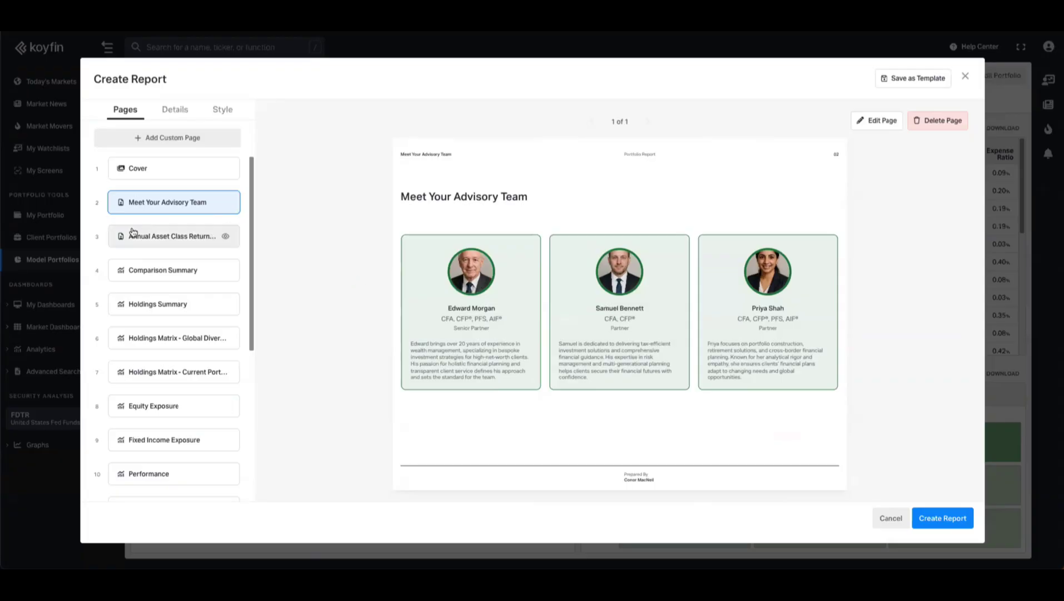
# - Preview the Cover, Meet Your Advisory Team and Annual Asset Class Returns pages
pyautogui.click(167, 170)
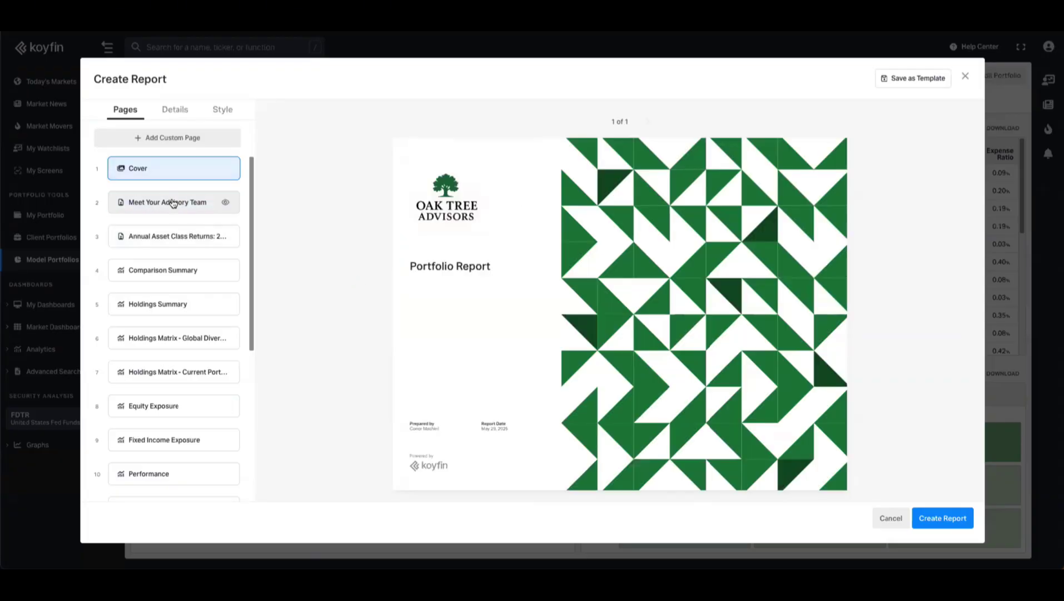
pyautogui.click(173, 203)
pyautogui.click(177, 238)
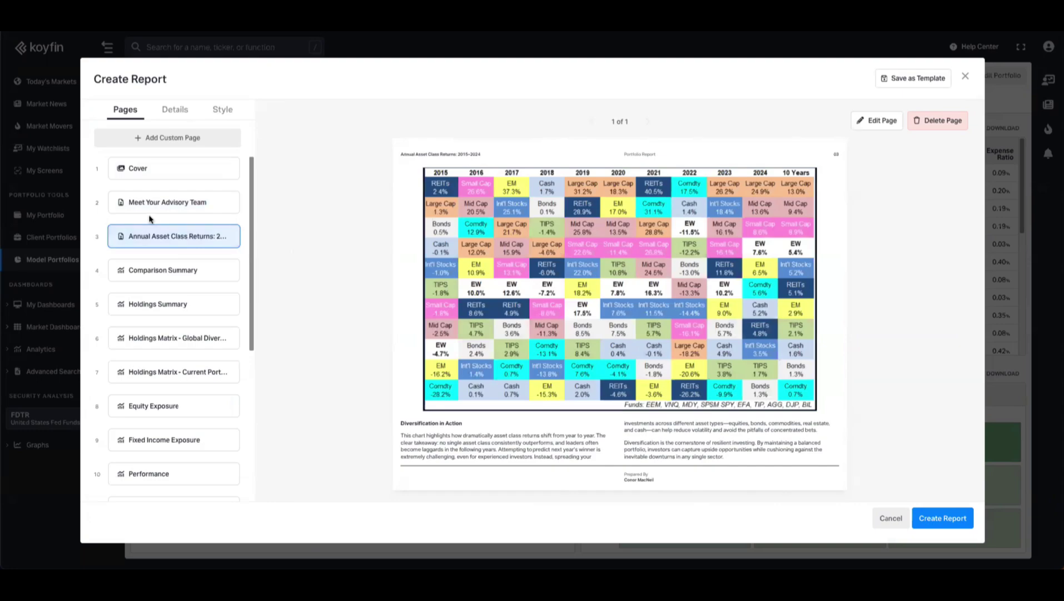
# - Bring up the custom page gallery and scroll down to the Macro Graphs layouts
pyautogui.click(159, 142)
pyautogui.scroll(-3, 517, 358)
pyautogui.scroll(-4, 463, 352)
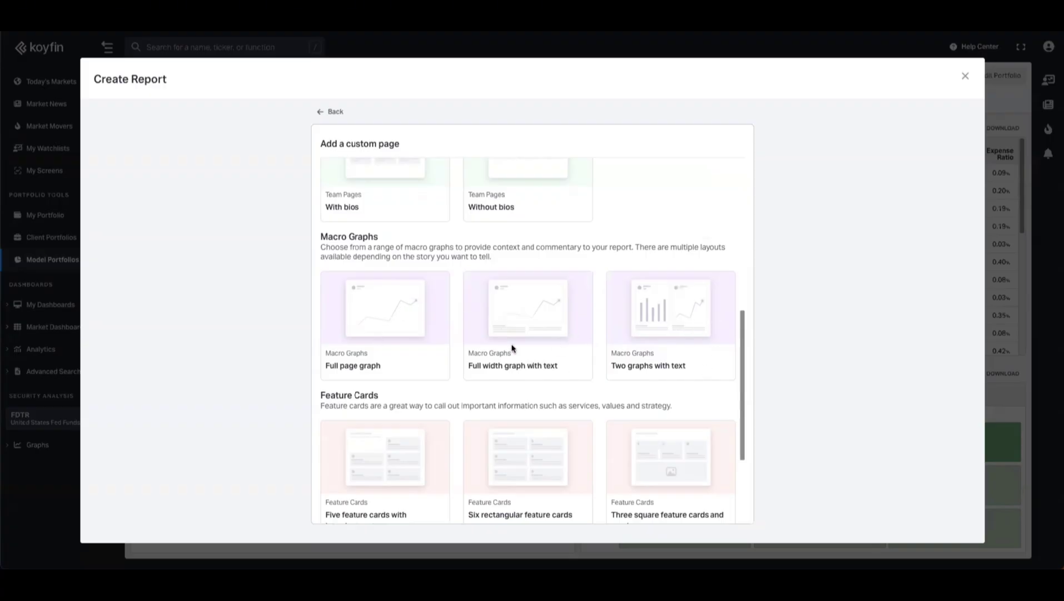
# - Add a Full width graph with text page charting the US Fed Funds Rate over 20Y
pyautogui.click(510, 318)
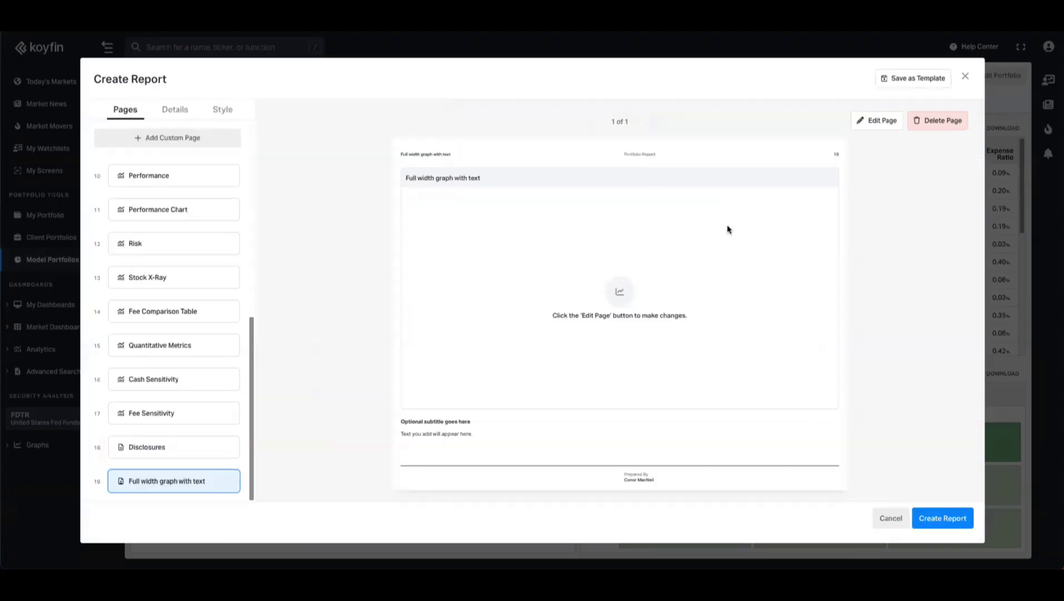
pyautogui.click(867, 122)
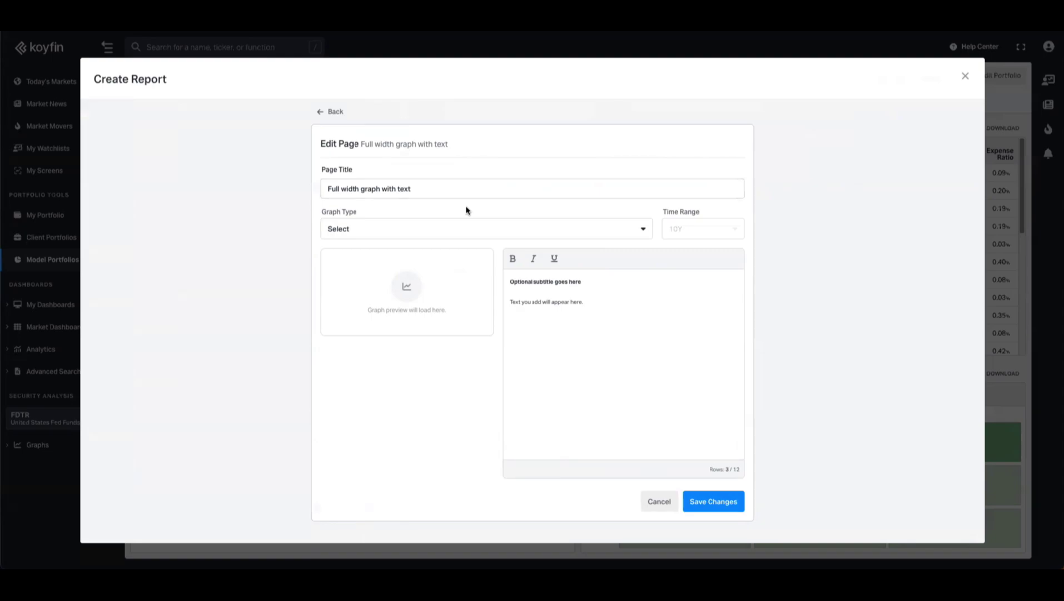
pyautogui.click(443, 232)
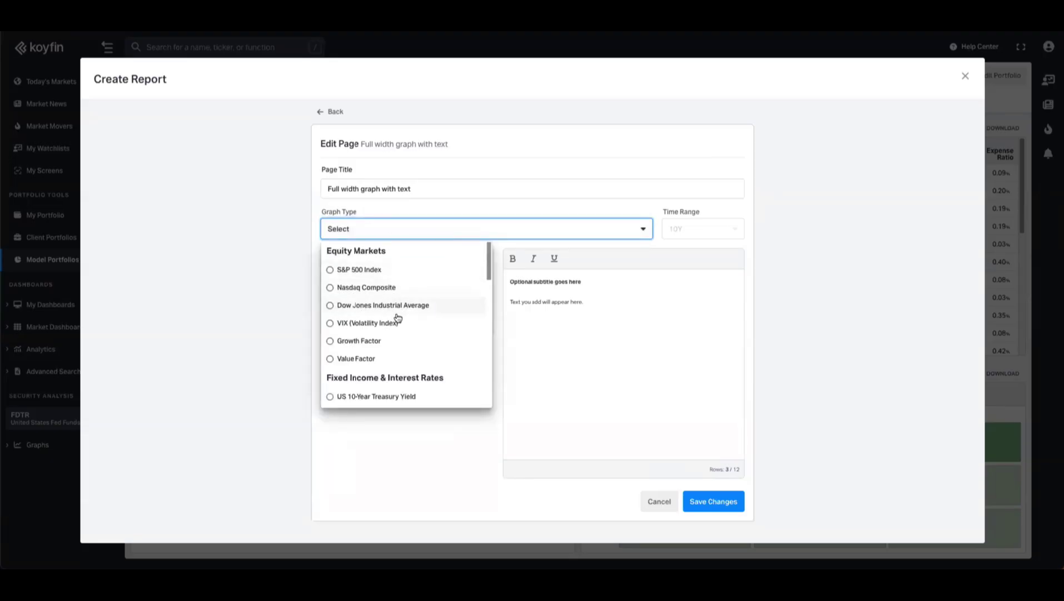
pyautogui.scroll(-1, 397, 318)
pyautogui.scroll(-3, 435, 340)
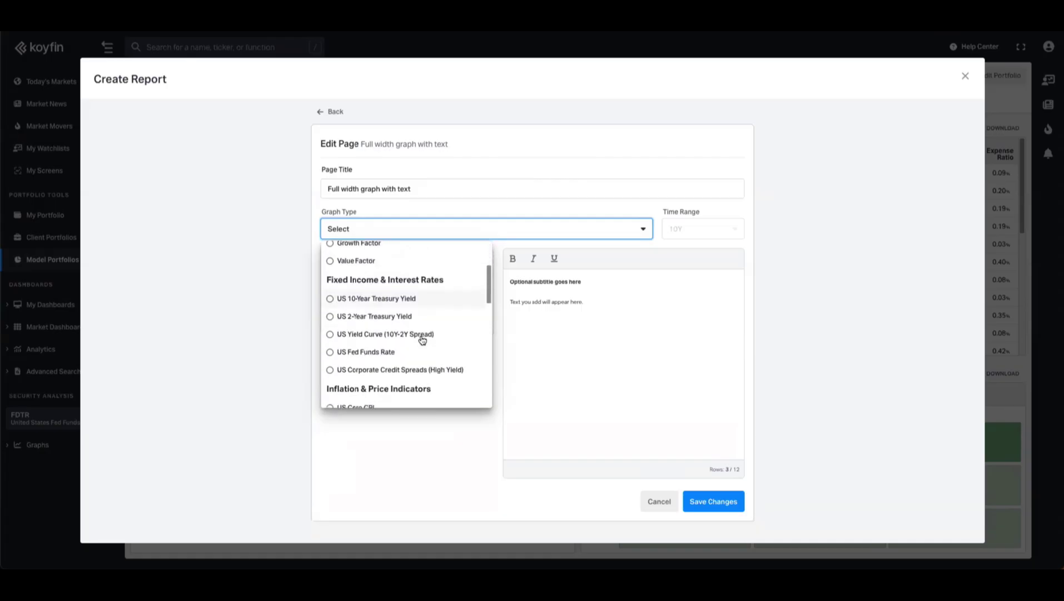
pyautogui.scroll(-3, 409, 329)
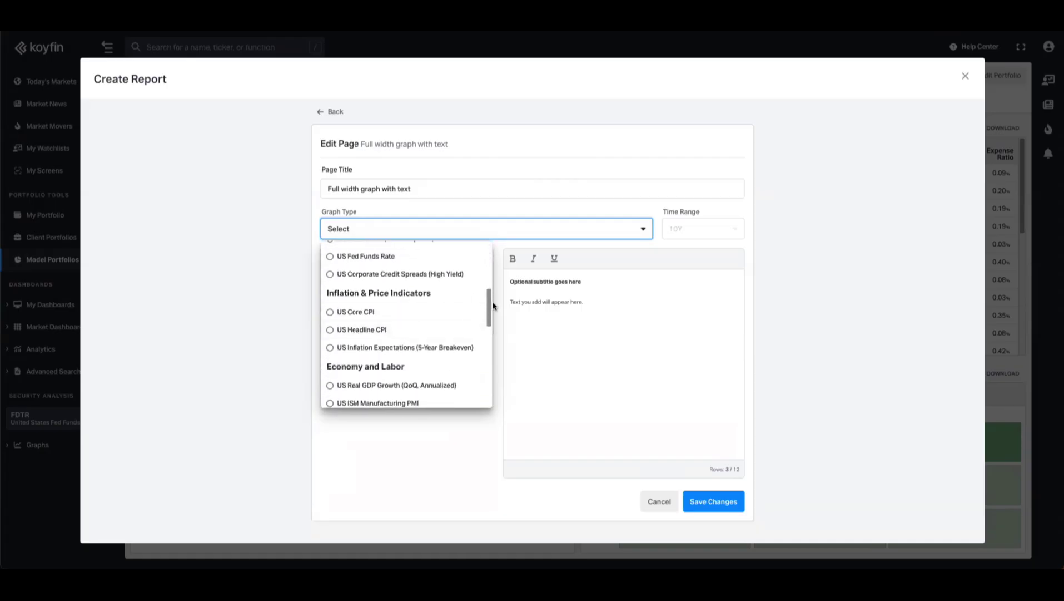
pyautogui.moveTo(489, 304)
pyautogui.mouseDown()
pyautogui.moveTo(487, 363)
pyautogui.moveTo(478, 289)
pyautogui.mouseUp()
pyautogui.click(368, 324)
pyautogui.click(707, 229)
pyautogui.click(685, 268)
# - Title it 'US Federal Funds Rate: 20-Year Trend', paste in the subtitle and commentary, and save
pyautogui.tripleClick(432, 190)
pyautogui.write('US Federal Funds Rate: 20-Year Trend')
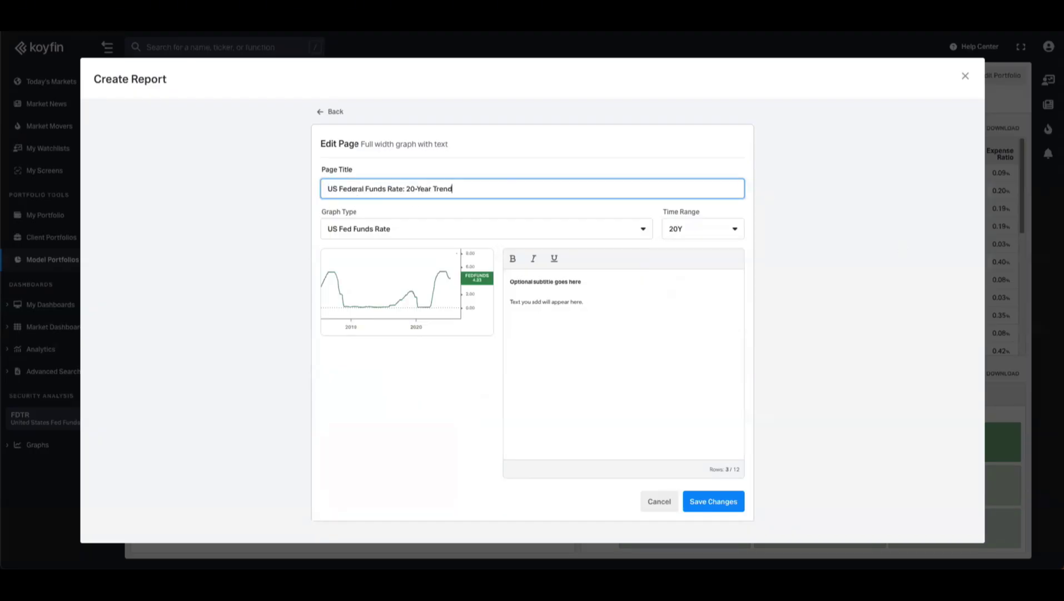
pyautogui.moveTo(584, 282); pyautogui.dragTo(509, 283)
pyautogui.hotkey('ctrl', 'v')
pyautogui.moveTo(584, 304); pyautogui.dragTo(500, 306)
pyautogui.click(501, 302)
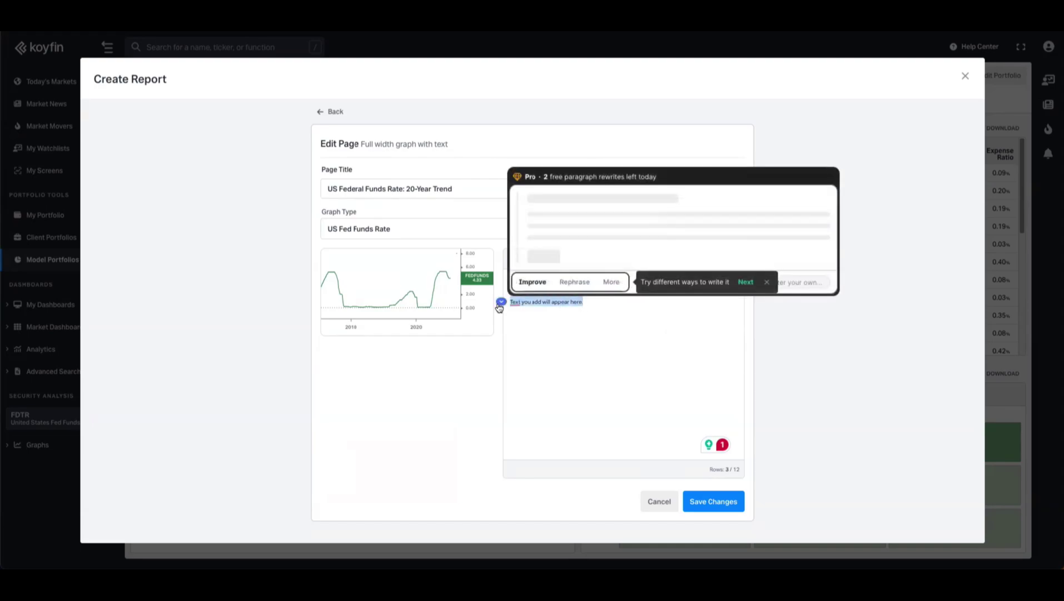
pyautogui.write('The chart tracks the US Federal Funds Rate over the past 20 years, capturing cycles of easing and tightening. Policy changes from the Federal Reserve directly impact borrowing costs, market liquidity, and broader economic activity. Sharp rate cuts often coincide with economic downturns, while rising rates typically aim to curb inflation. The recent cycle shows a historic period of near-zero rates, followed by aggressive hikes in response to post-pandemic inflation. Understanding these shifts is critical for investors, as the Fed Funds Rate influences everything from equity valuations to bond yields and credit markets.')
pyautogui.click(705, 507)
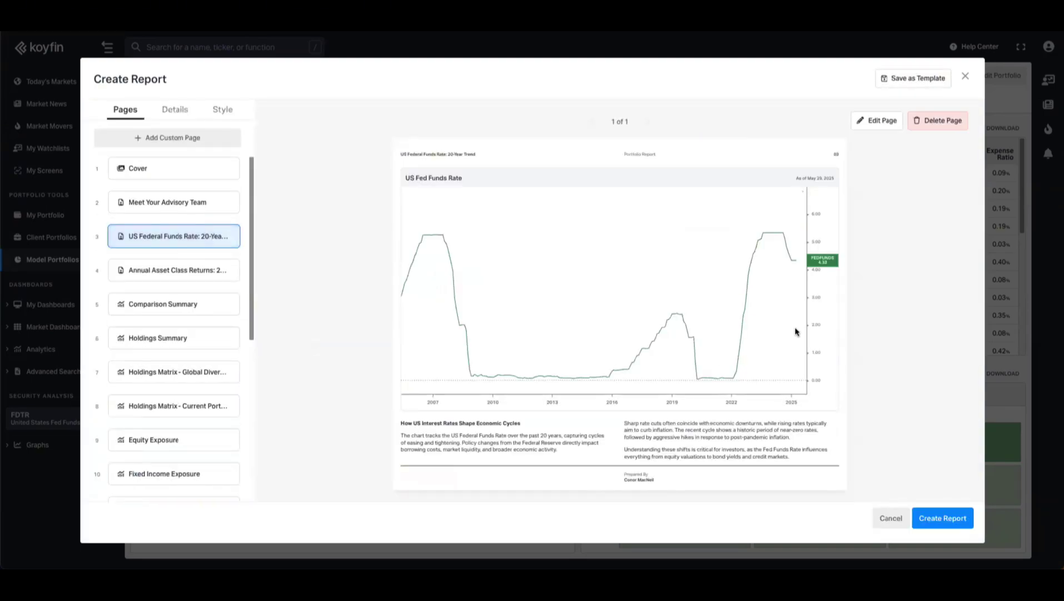
# - Add a 'Five feature cards with introductory text' page from the Feature Cards layouts
pyautogui.click(179, 142)
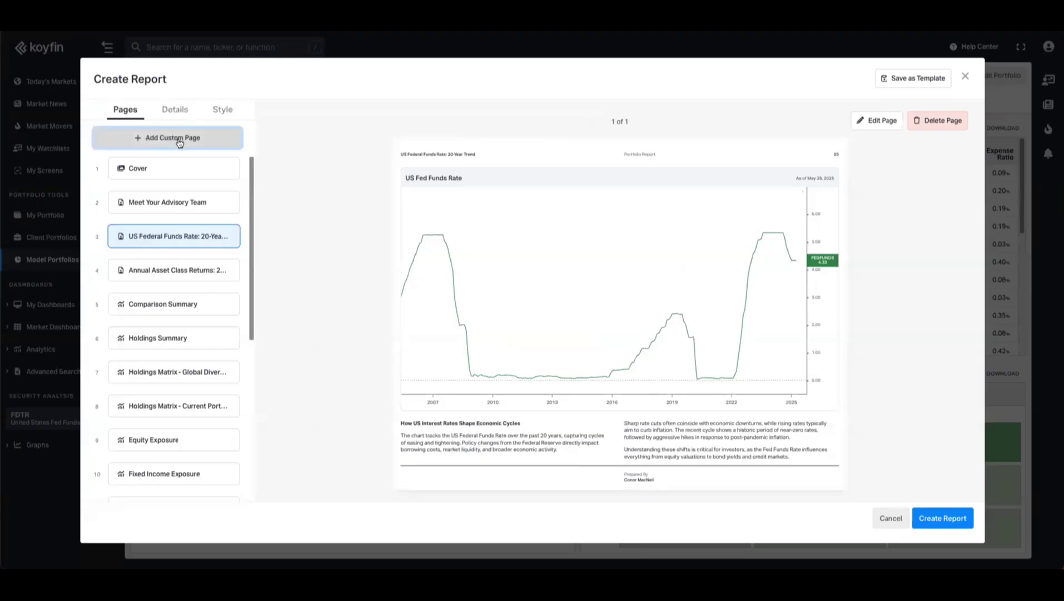
pyautogui.scroll(-10, 521, 344)
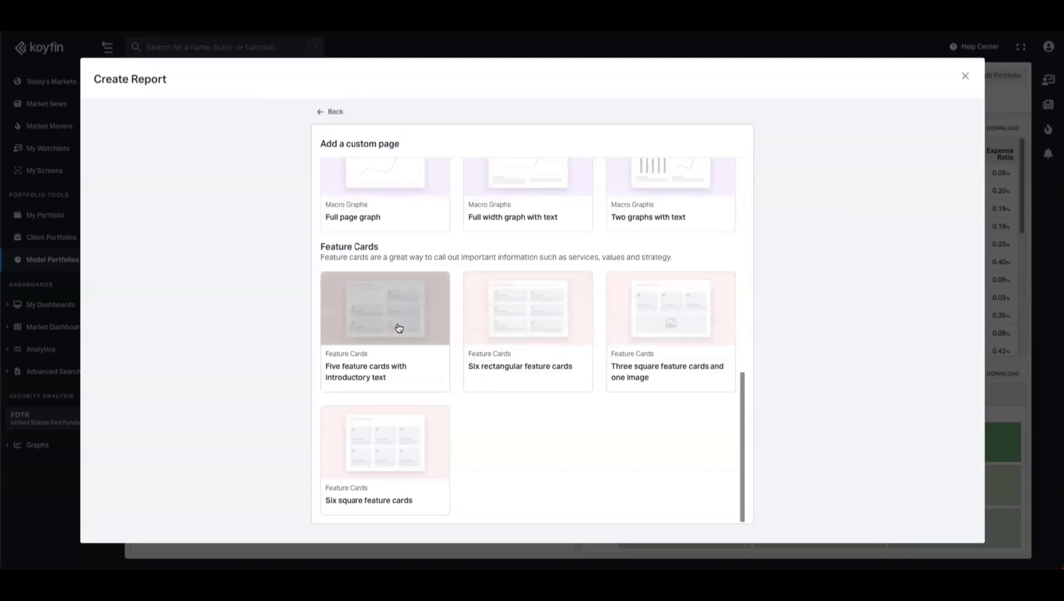
pyautogui.click(409, 297)
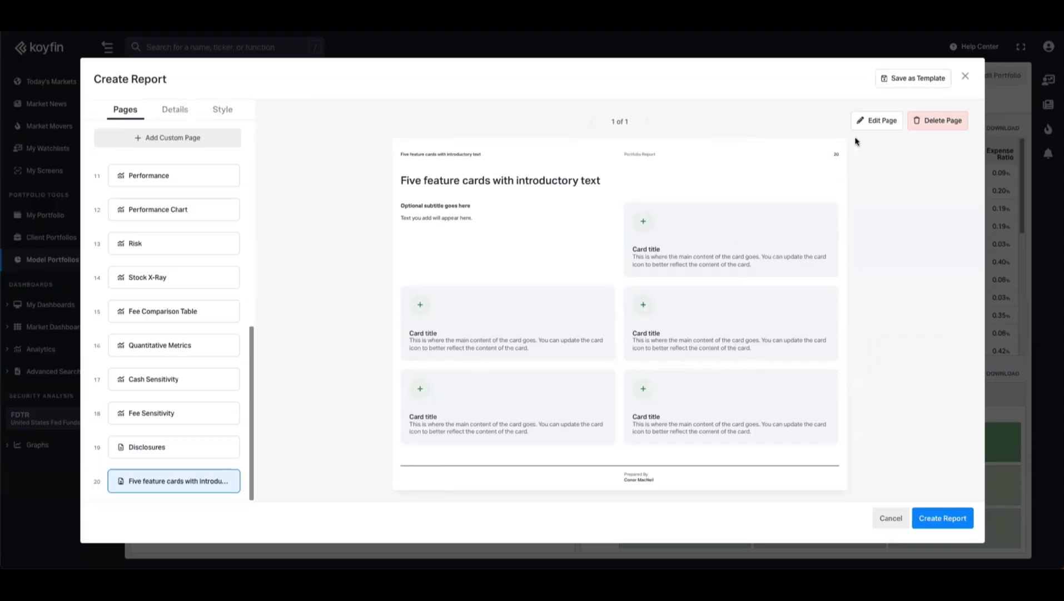
# - Title the page 'Our Services: Tailored to Your Needs', paste a wealth-management subtitle and paragraphs, and save
pyautogui.click(877, 122)
pyautogui.tripleClick(472, 192)
pyautogui.write('Our Services: Tailored to Your Needs')
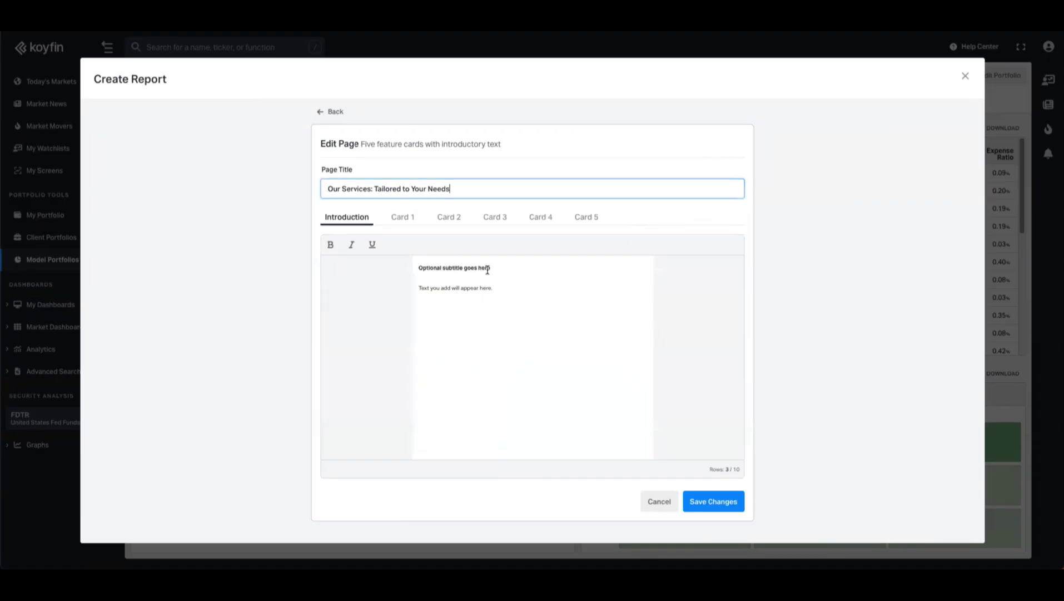
pyautogui.moveTo(494, 268); pyautogui.dragTo(418, 267)
pyautogui.write('A Comprehensive Approach to Wealth Management')
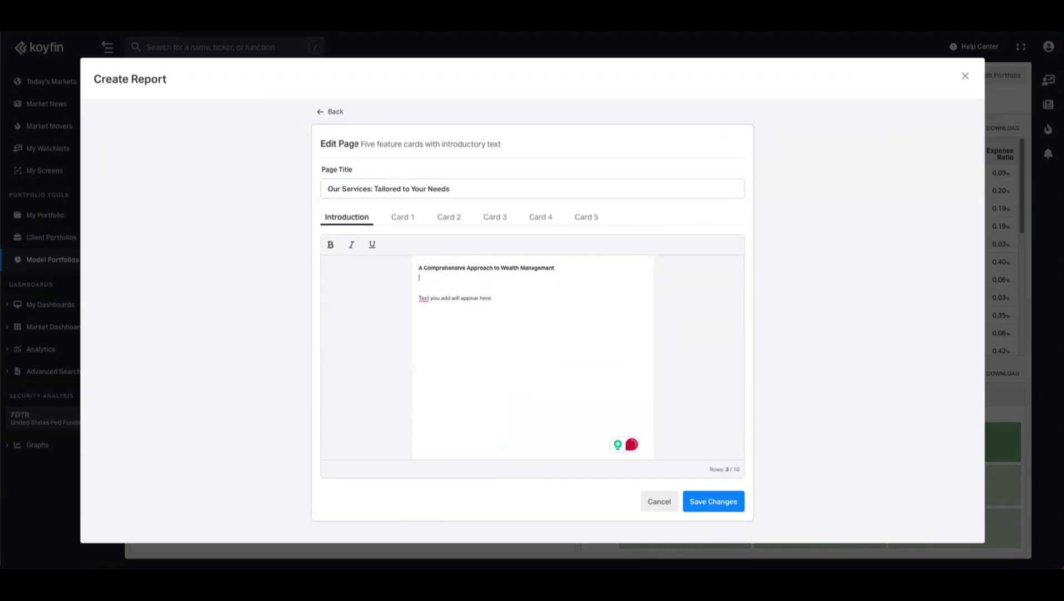
pyautogui.moveTo(493, 297); pyautogui.dragTo(411, 298)
pyautogui.write('We offer a full suite of advisory services designed to help you grow, protect, and transfer your wealth. Every solution is personalized—so whether you need investment management, retirement planning, tax efficiency, or holistic financial advice, our team works closely with you to craft a strategy that fits your unique goals. Our advice is always independent, objective, and shaped by decades of experience across market cycles.')
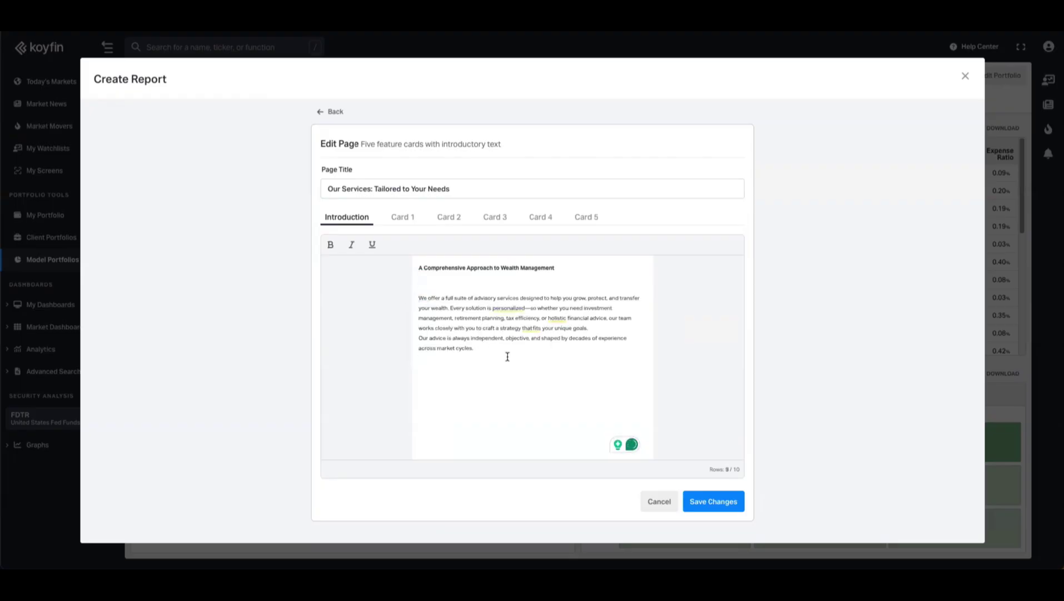
pyautogui.click(714, 503)
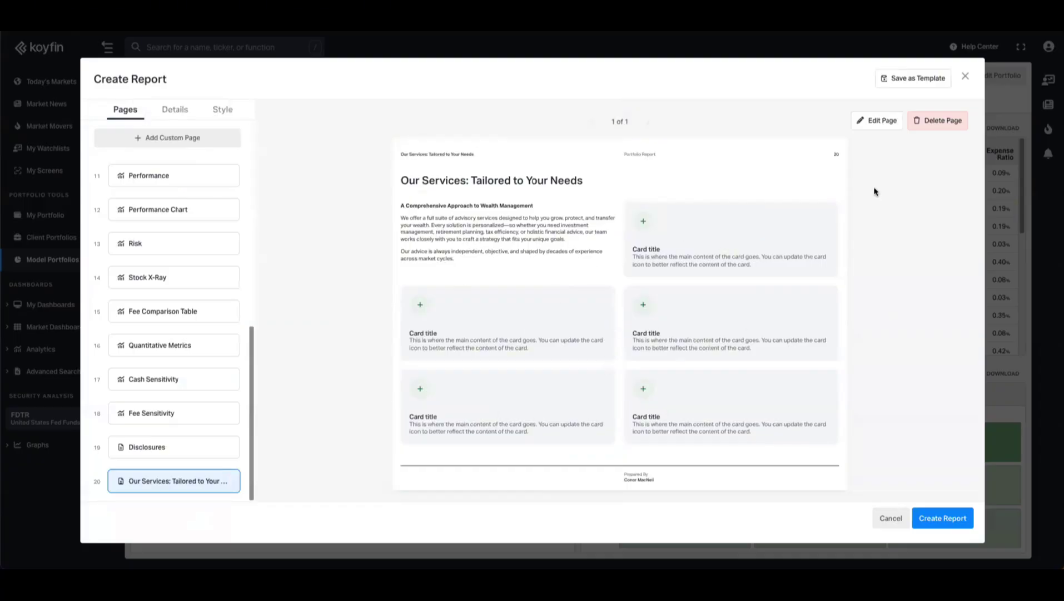
# - Set Card 1 to 'Investment Management' with a description paragraph and a dollar icon
pyautogui.click(877, 120)
pyautogui.click(400, 218)
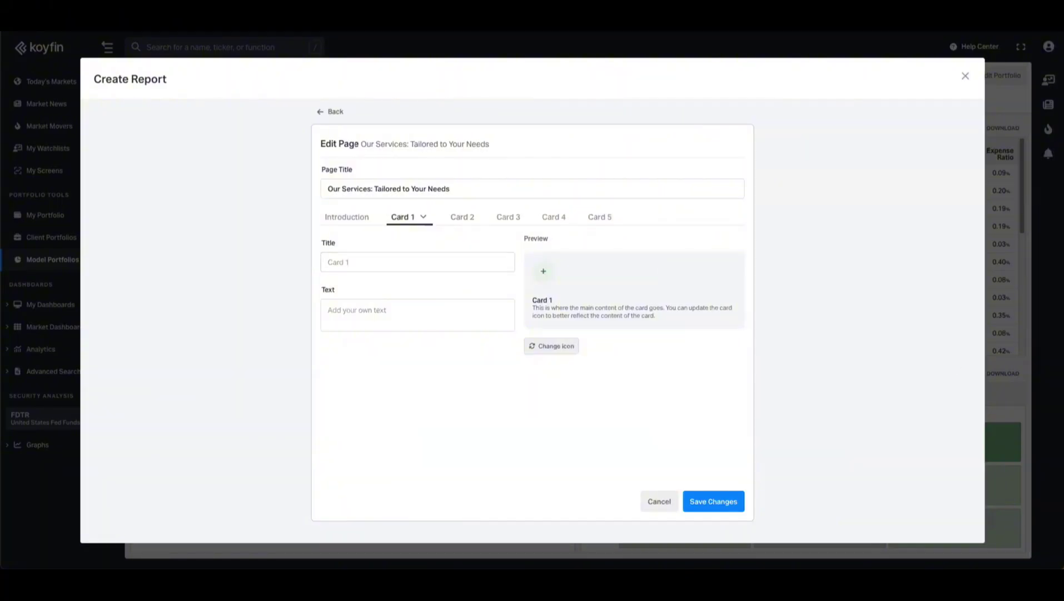
pyautogui.click(411, 263)
pyautogui.write('Investment Management')
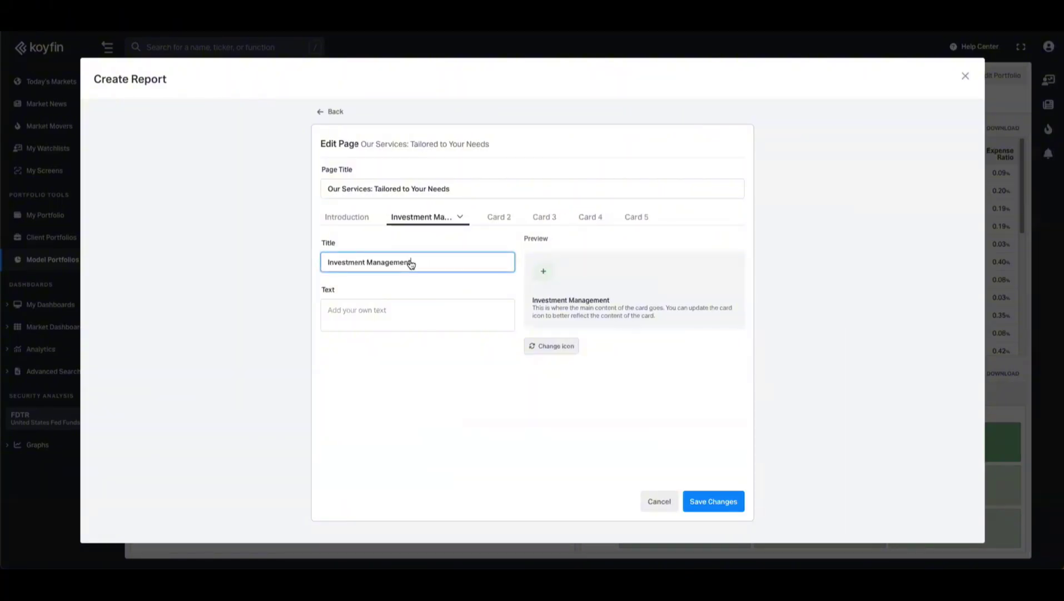
pyautogui.click(369, 317)
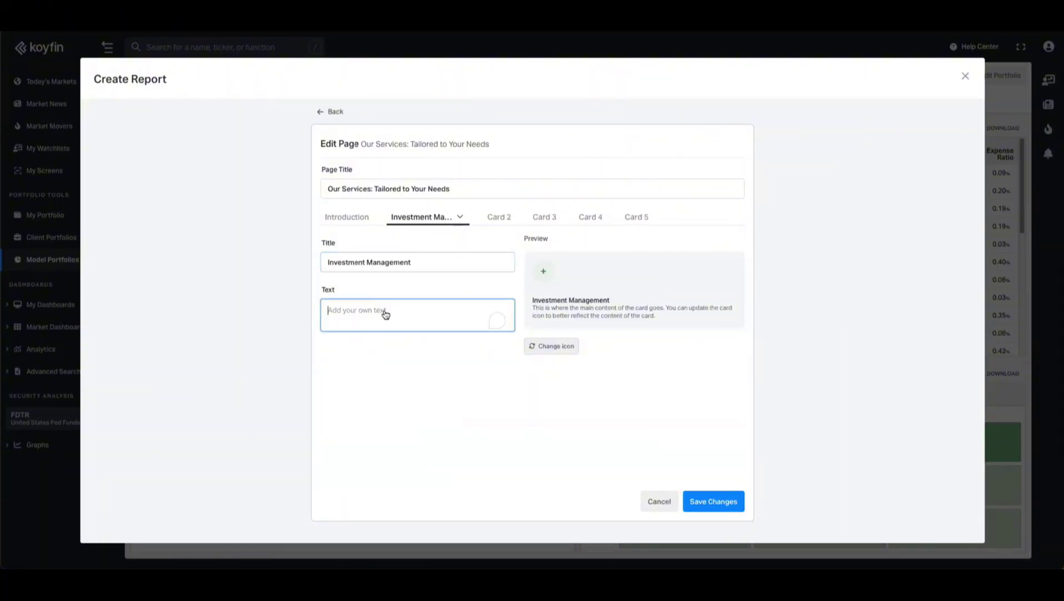
pyautogui.write('We design custom portfolios aligned with your financial goals and risk profile. Our disciplined approach leverages market insights to help you build and preserve wealth over time.')
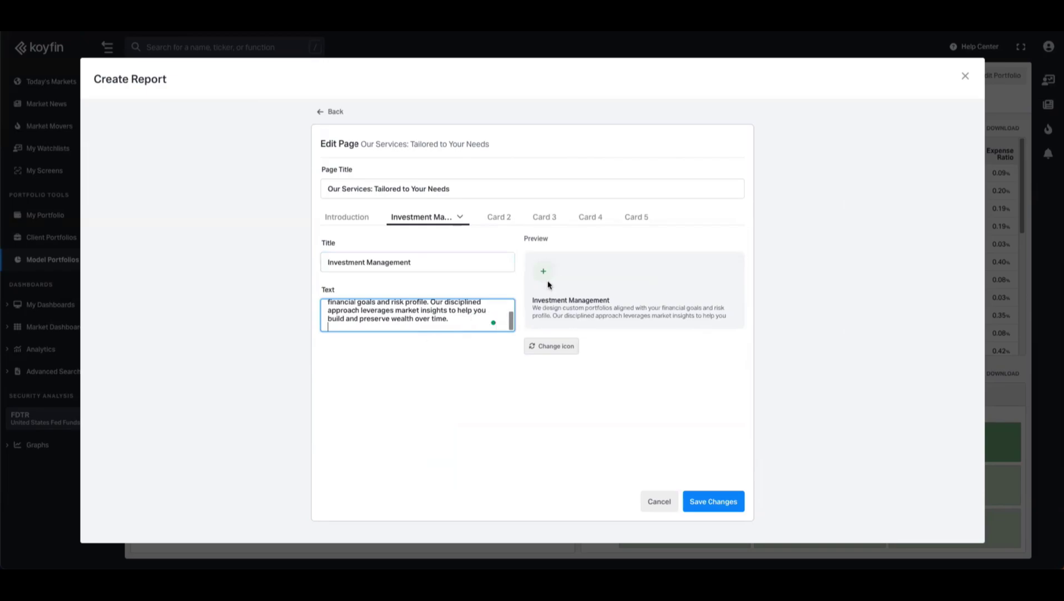
pyautogui.click(559, 349)
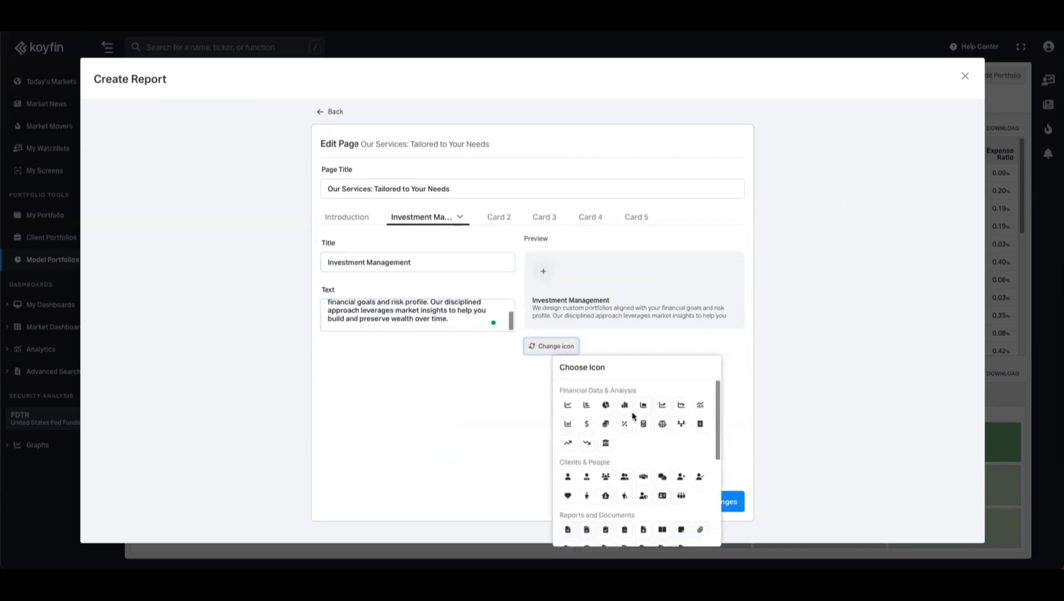
pyautogui.click(589, 426)
pyautogui.click(485, 397)
pyautogui.click(503, 221)
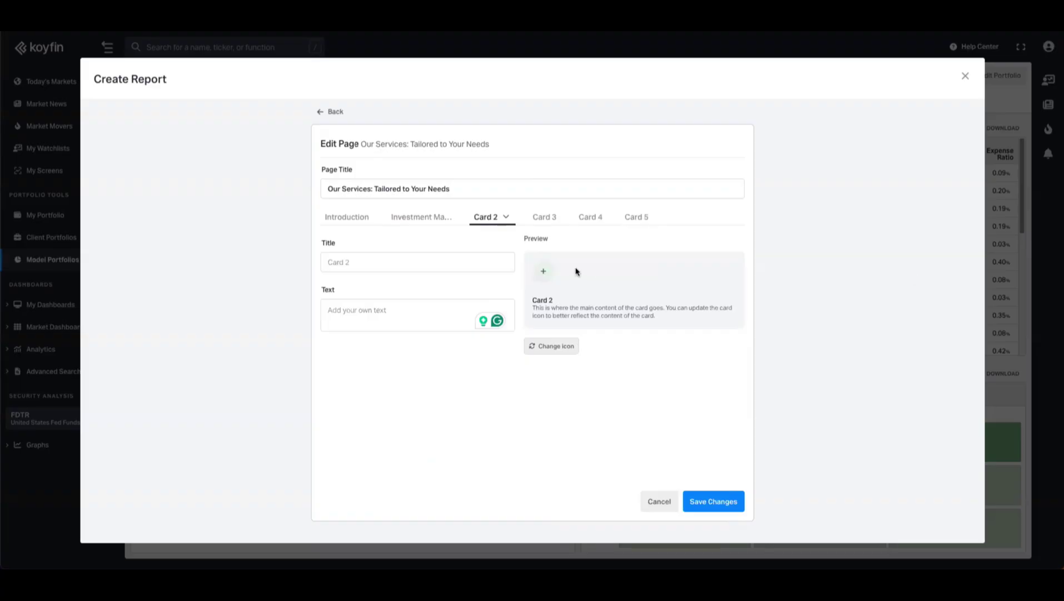
# - Make Card 2 'Retirement Planning' with its description and a document icon
pyautogui.click(432, 263)
pyautogui.write('Retirement Planning')
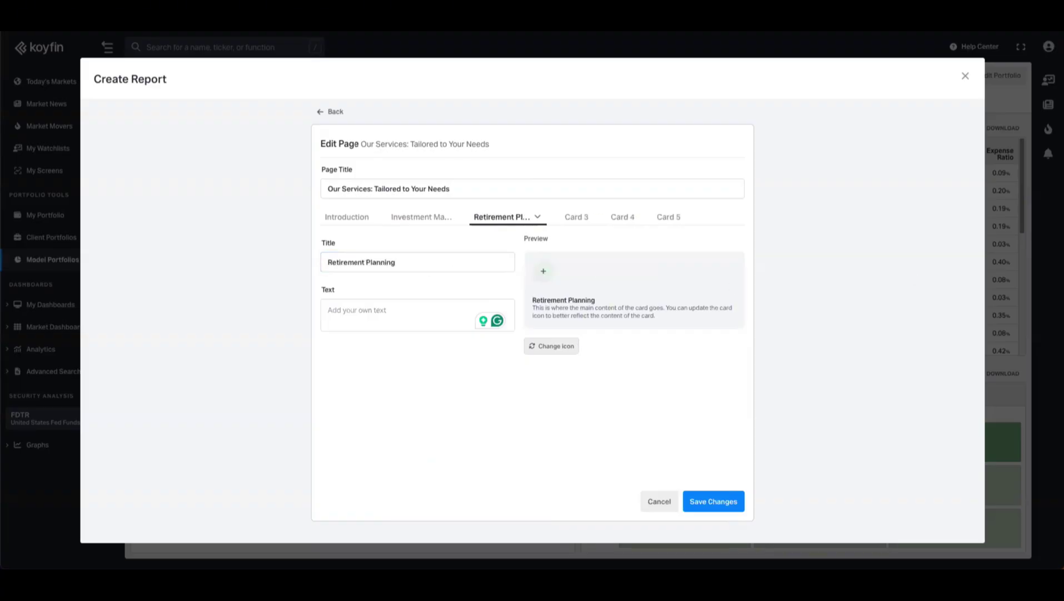
pyautogui.write("We create tailored retirement strategies to ensure you can enjoy the future you envision. From pension optimization to income drawdown, we're with you every step of the way.")
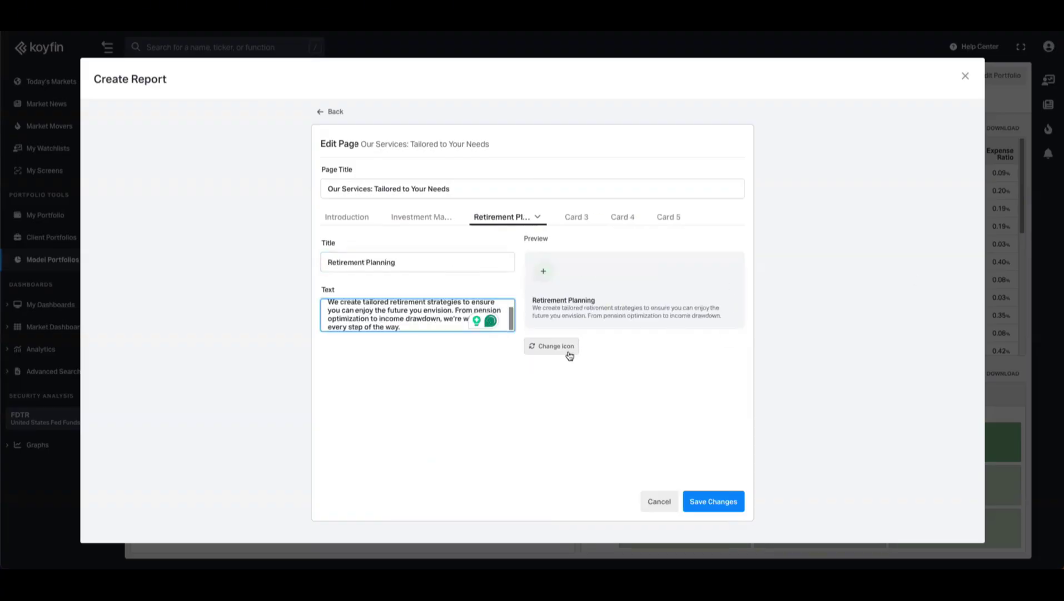
pyautogui.click(551, 346)
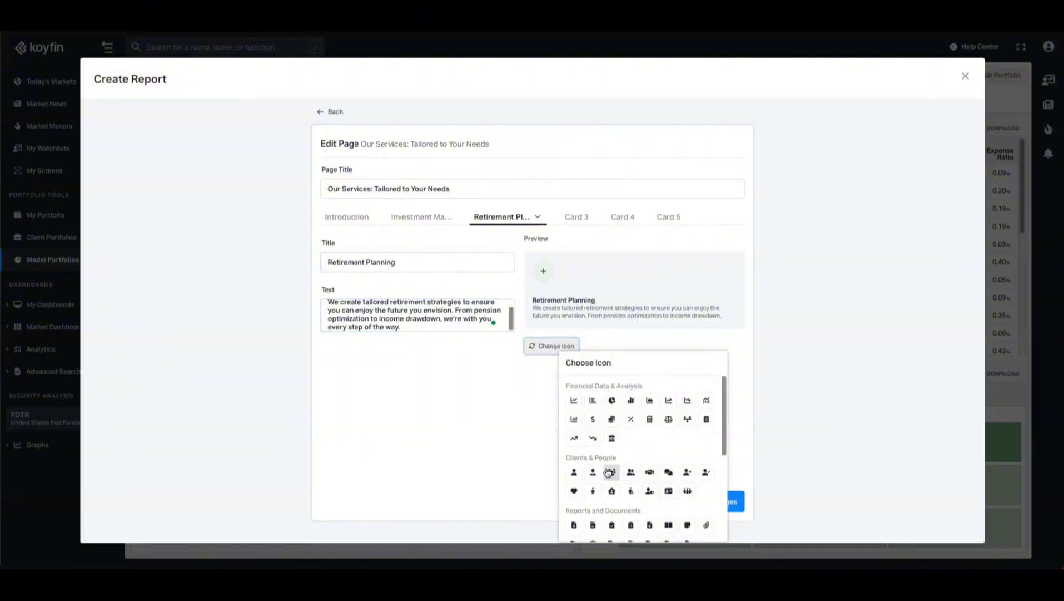
pyautogui.scroll(-2, 595, 473)
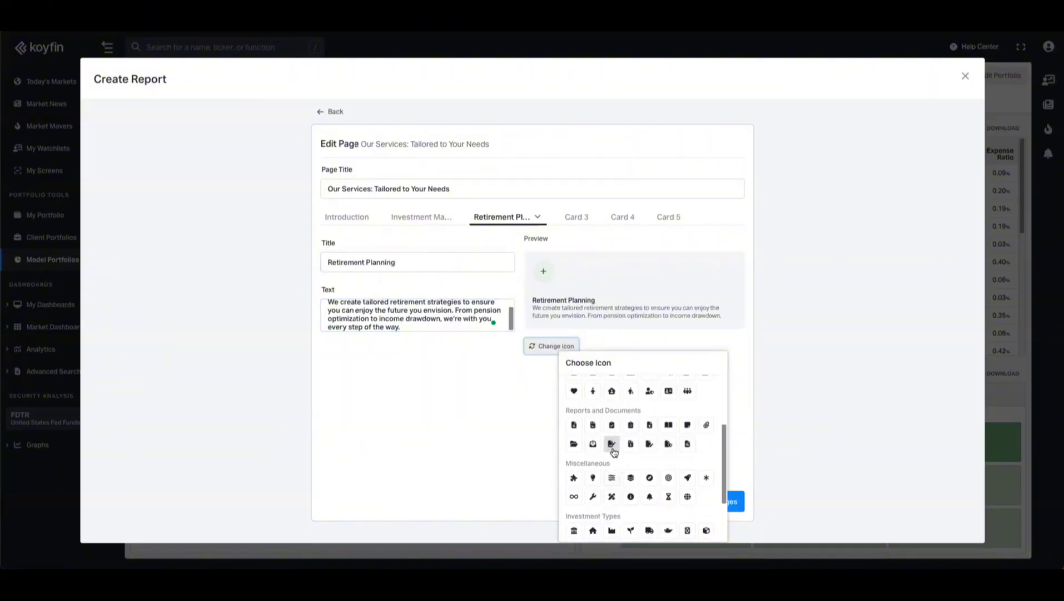
pyautogui.click(612, 444)
pyautogui.click(525, 428)
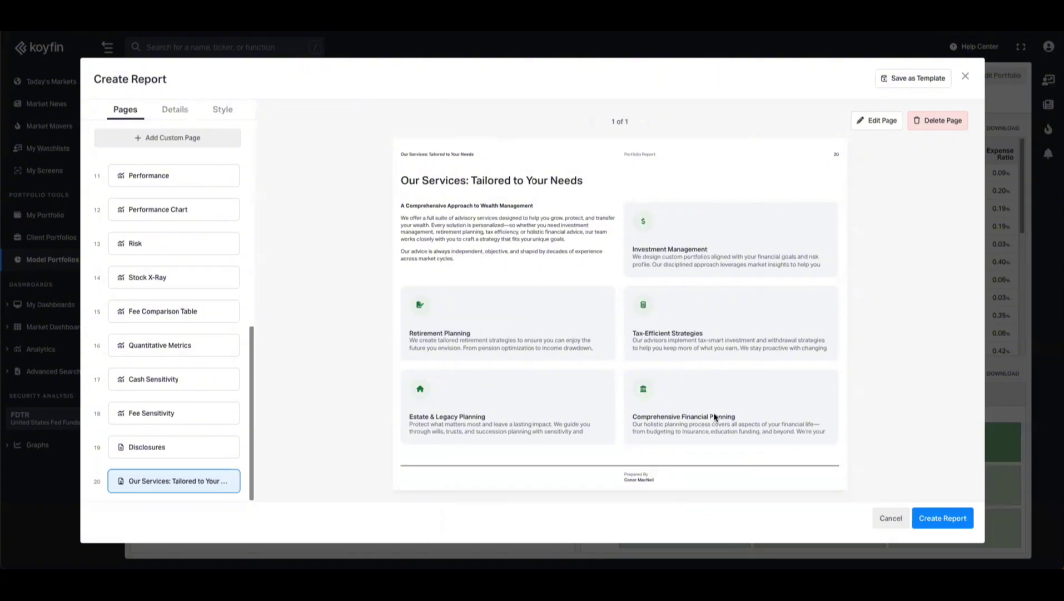
# - Drag the Our Services page from position 20 to 3, then click through pages verifying the order
pyautogui.moveTo(174, 480); pyautogui.dragTo(184, 234)
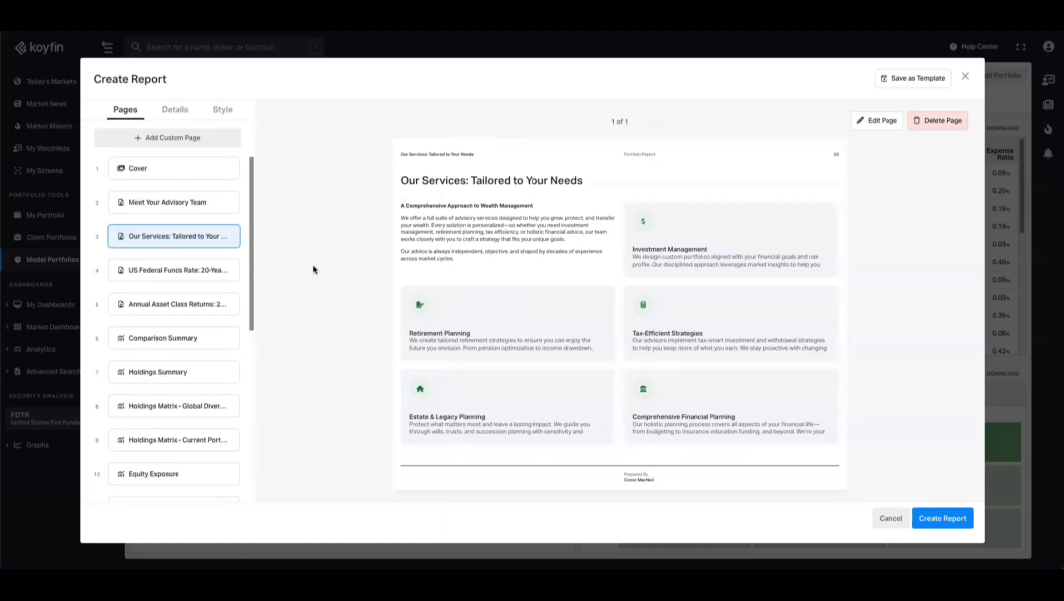
pyautogui.click(165, 171)
pyautogui.click(175, 207)
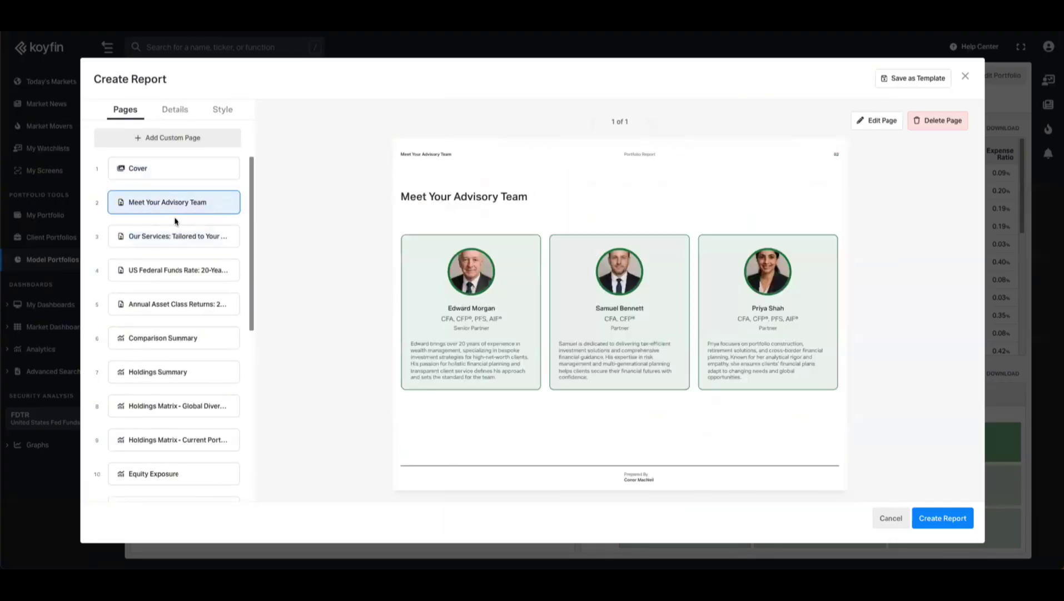
pyautogui.click(174, 173)
pyautogui.click(167, 204)
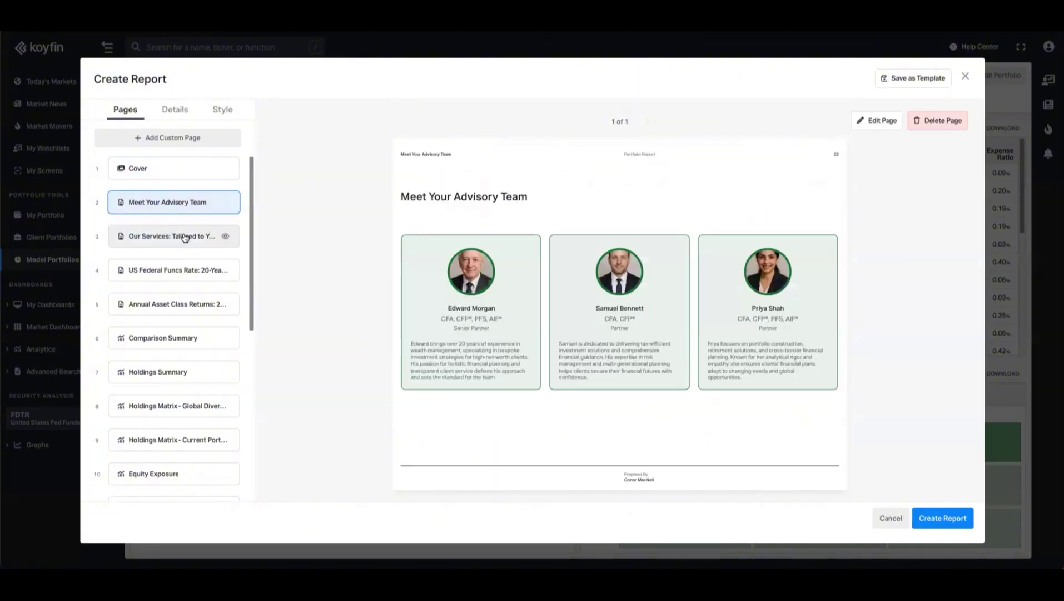
pyautogui.click(186, 238)
pyautogui.click(178, 240)
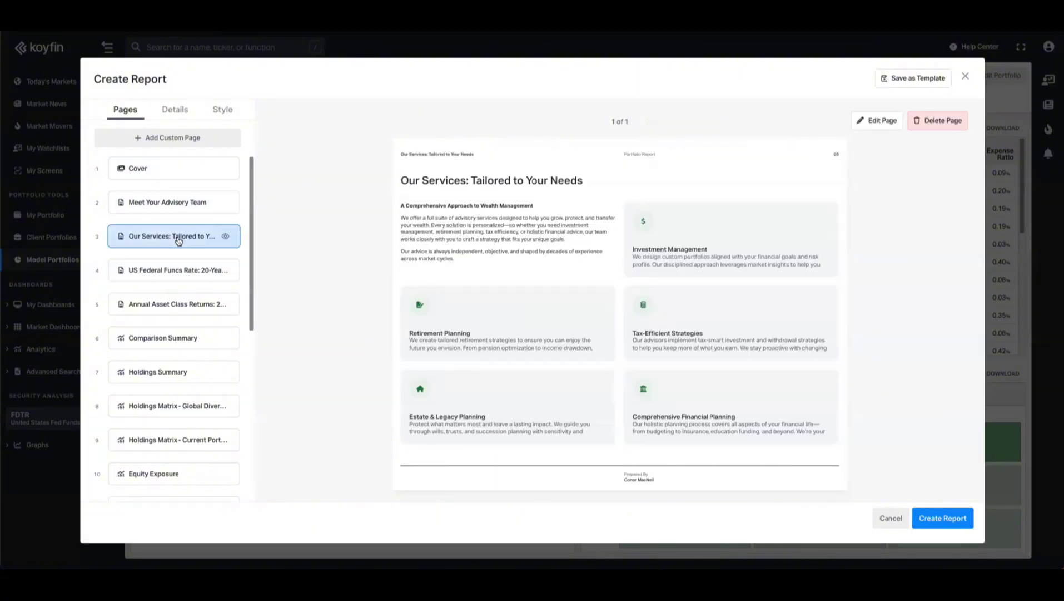
pyautogui.click(157, 273)
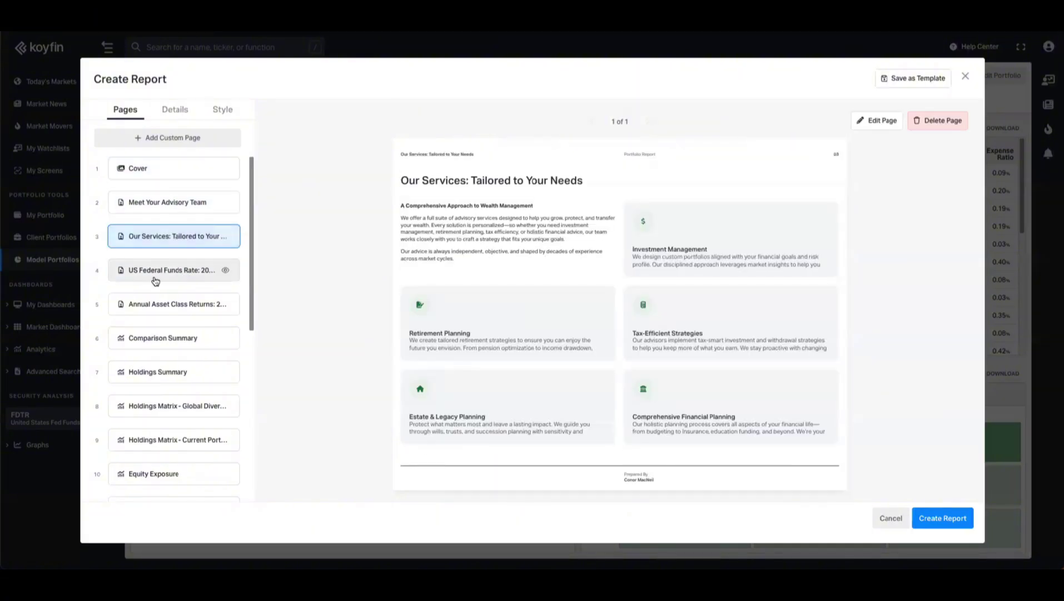
pyautogui.click(163, 303)
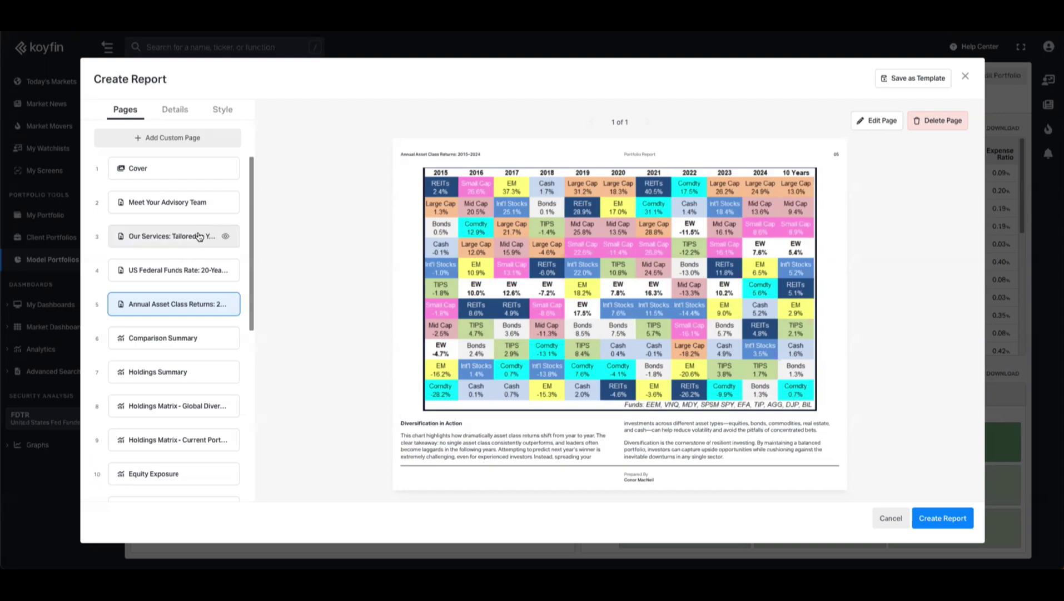
pyautogui.click(170, 137)
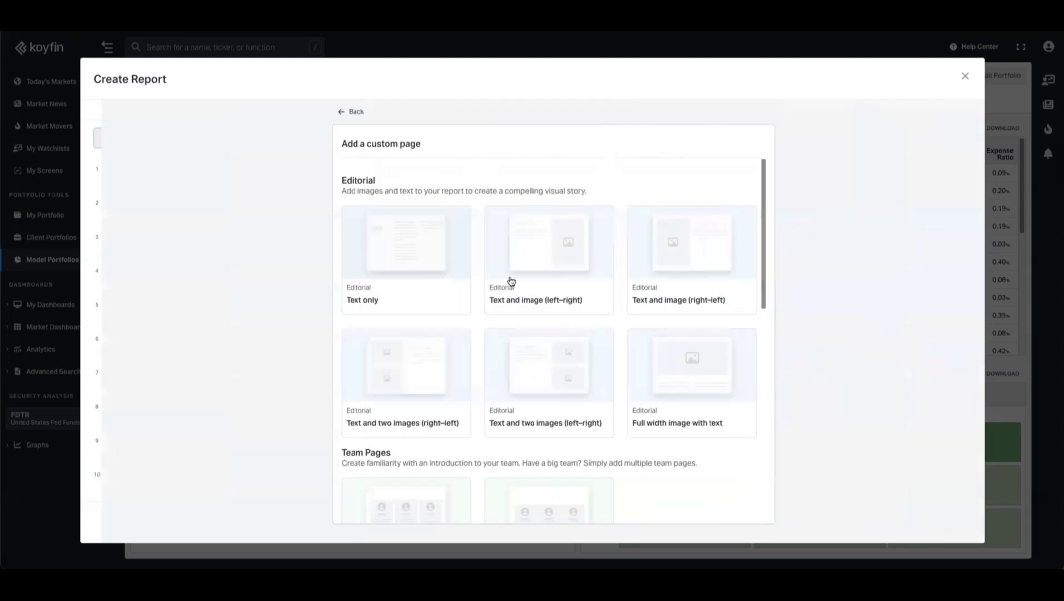
pyautogui.scroll(-5, 515, 331)
pyautogui.scroll(5, 463, 330)
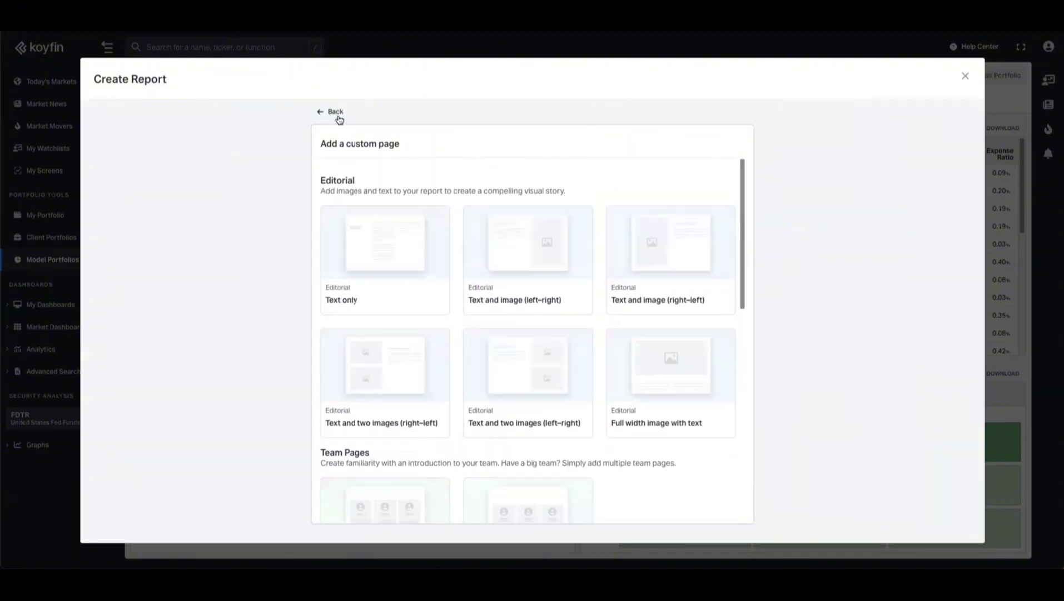
pyautogui.click(336, 111)
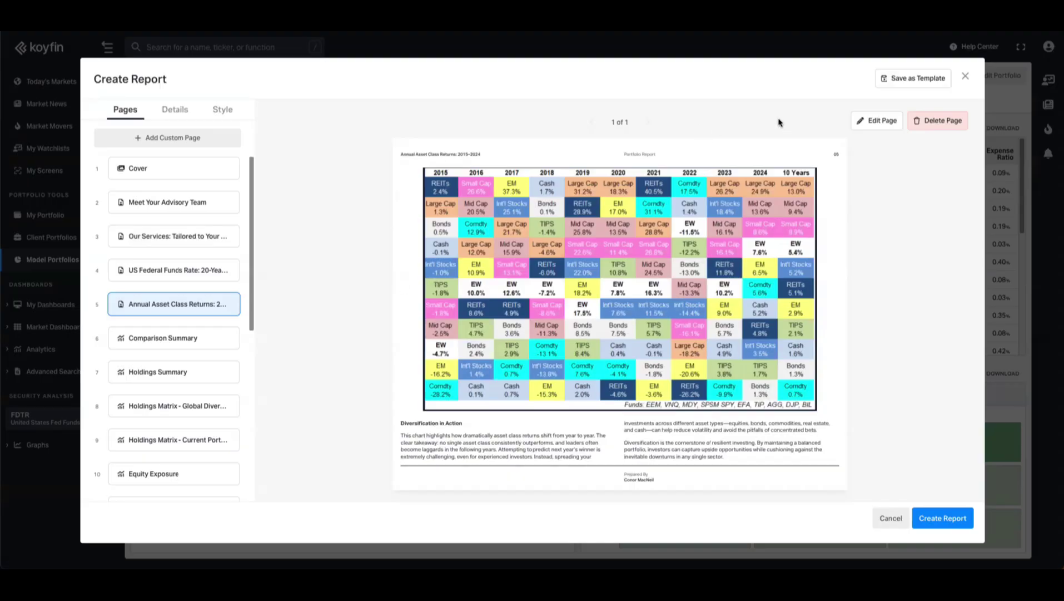
# - Save the report as a new template named 'Initial Proposal'
pyautogui.click(912, 81)
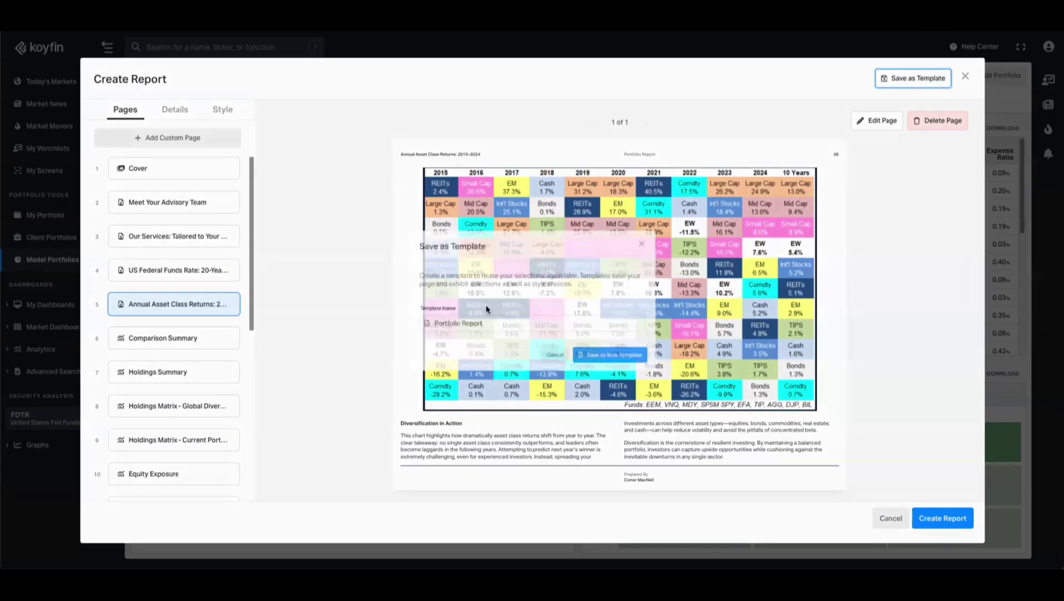
pyautogui.write('Initial Proposal')
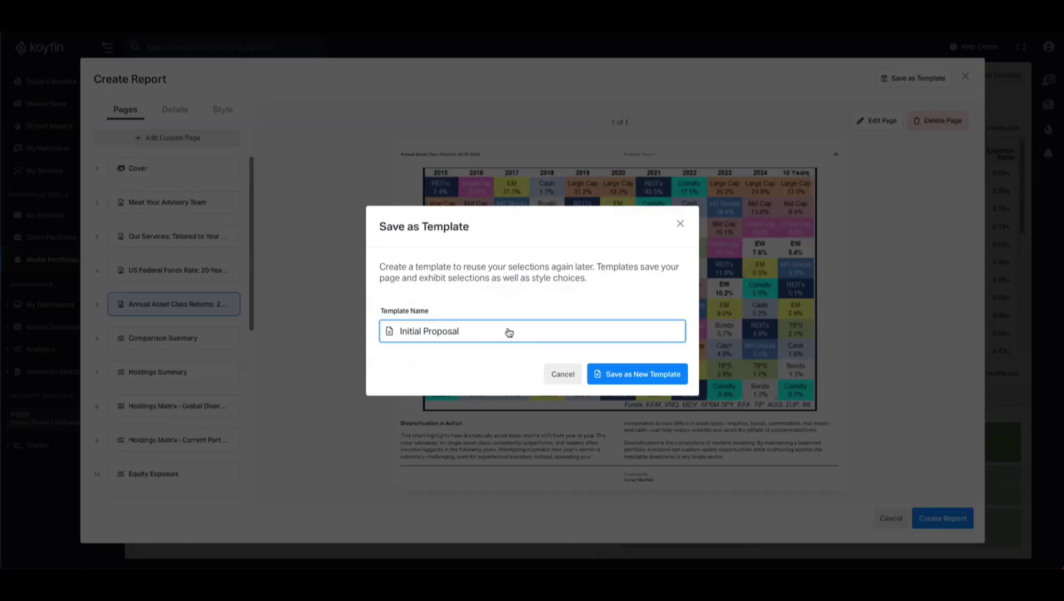
pyautogui.click(645, 373)
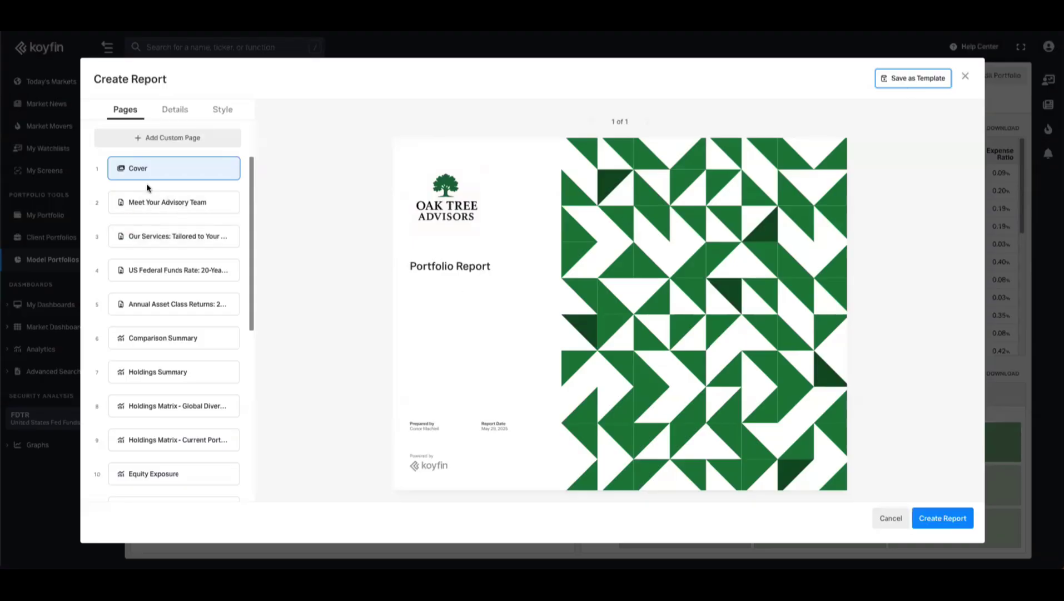
pyautogui.click(177, 203)
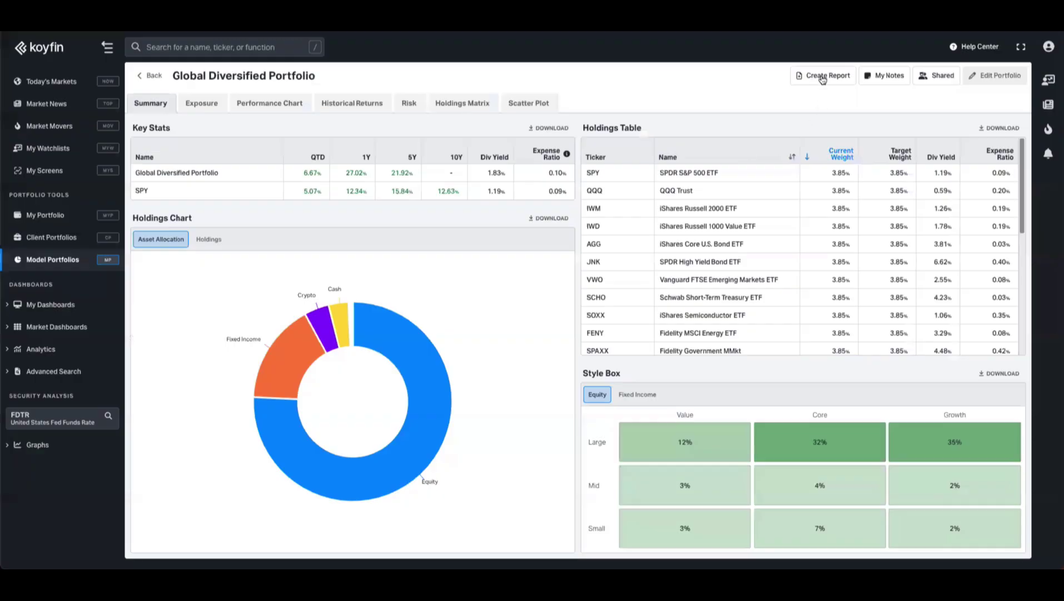
# - Create a new report from the Initial Proposal user template, accepting the portfolio and details steps
pyautogui.click(822, 76)
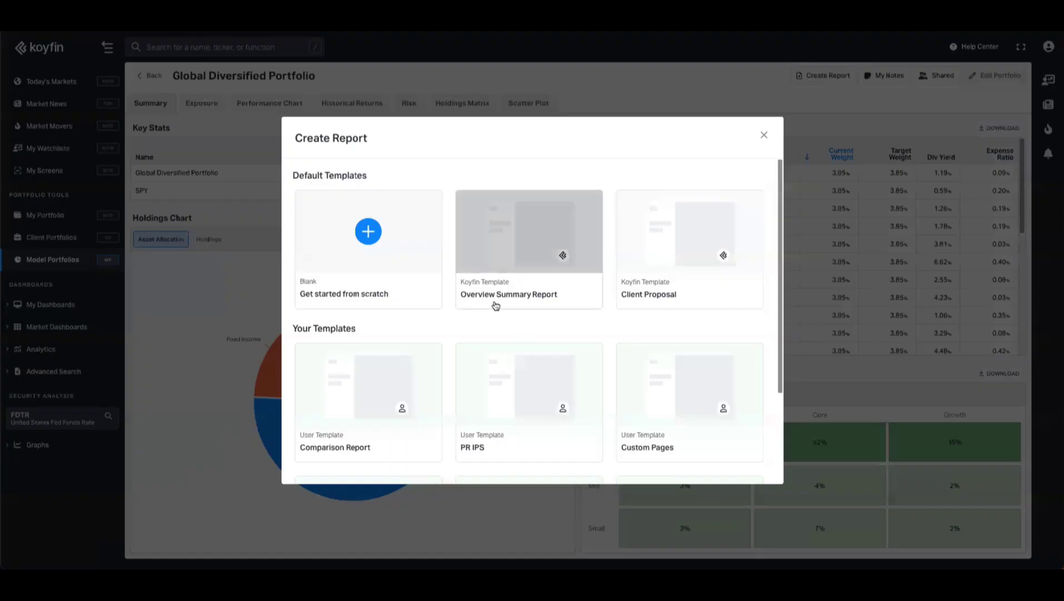
pyautogui.scroll(-3, 495, 306)
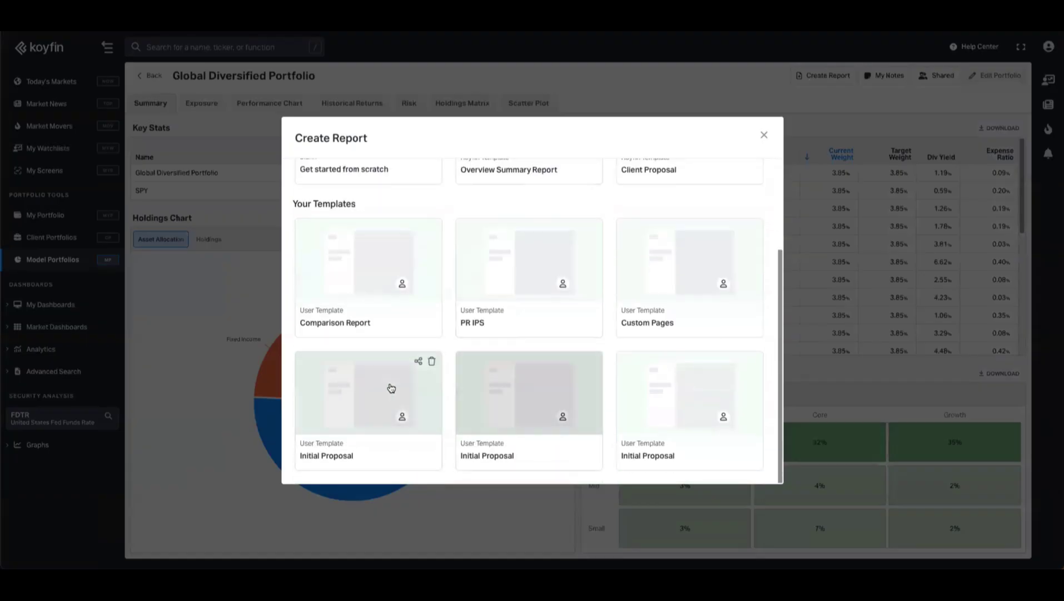
pyautogui.click(365, 408)
pyautogui.click(672, 391)
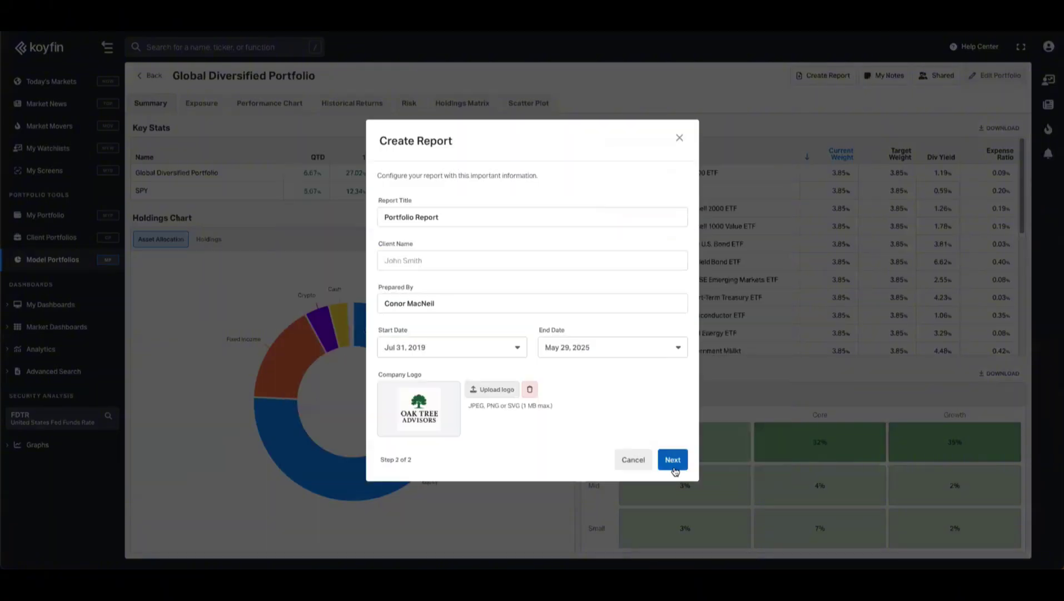
pyautogui.click(673, 460)
# - Preview the Meet Your Advisory Team, services and US Federal Funds Rate pages
pyautogui.click(176, 202)
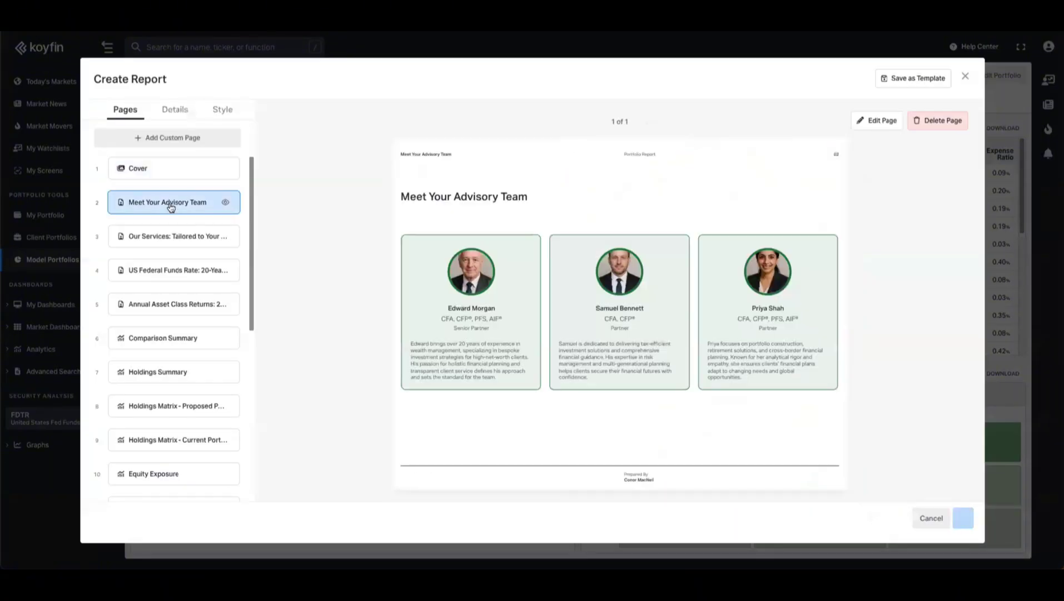
pyautogui.click(177, 236)
pyautogui.click(180, 270)
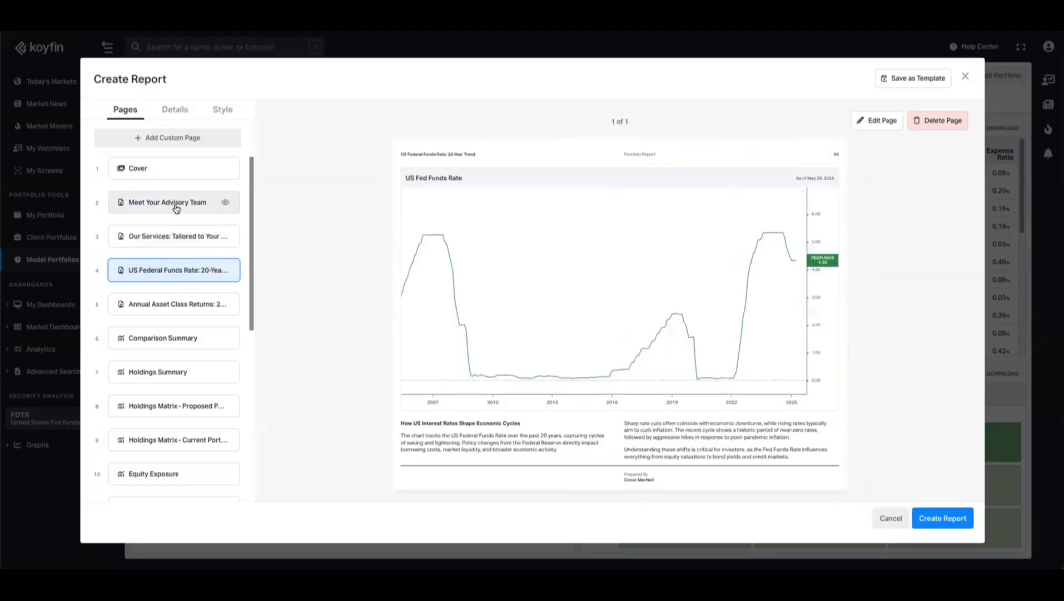
pyautogui.click(176, 203)
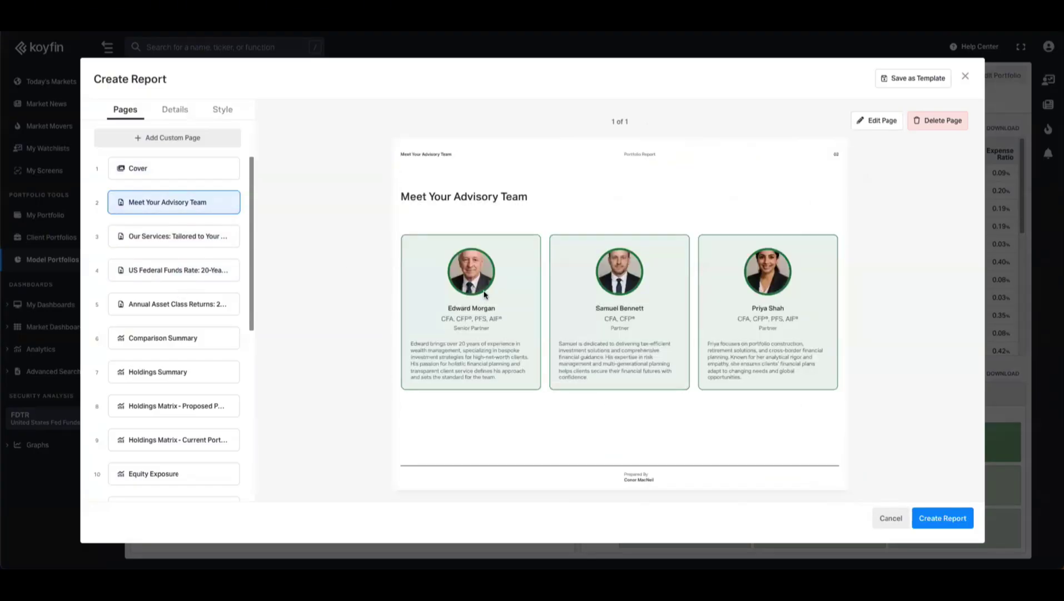
# - Close the report editor and reopen Create Report to view Your Templates
pyautogui.click(964, 79)
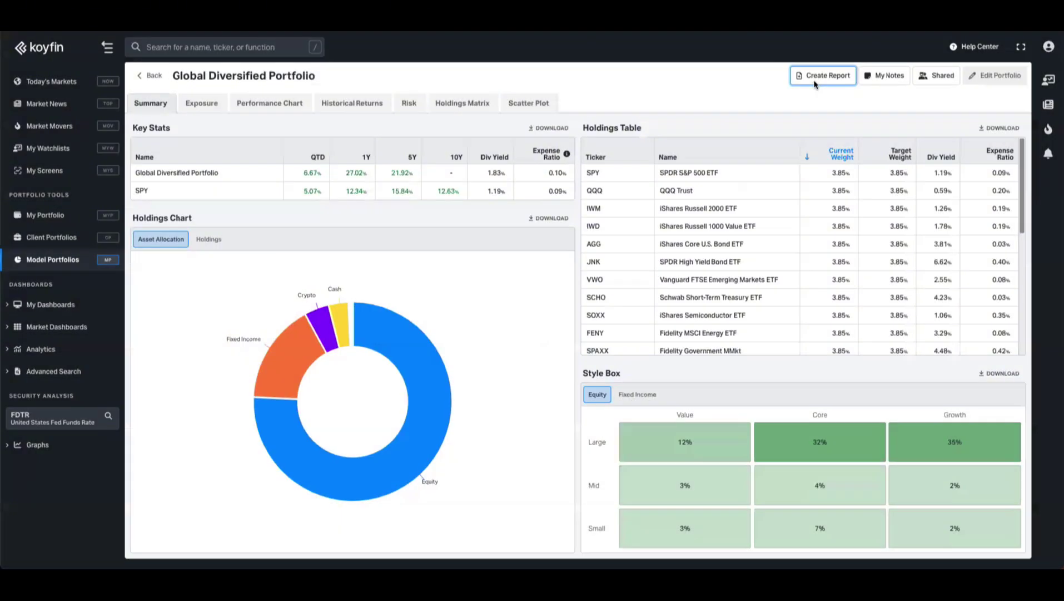
pyautogui.click(822, 76)
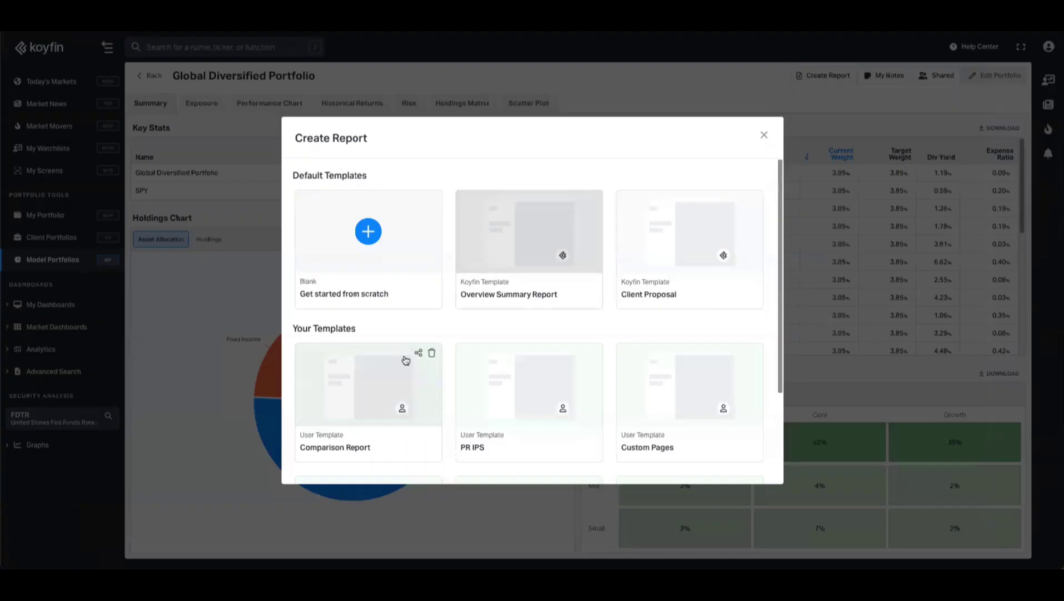
pyautogui.scroll(-3, 405, 359)
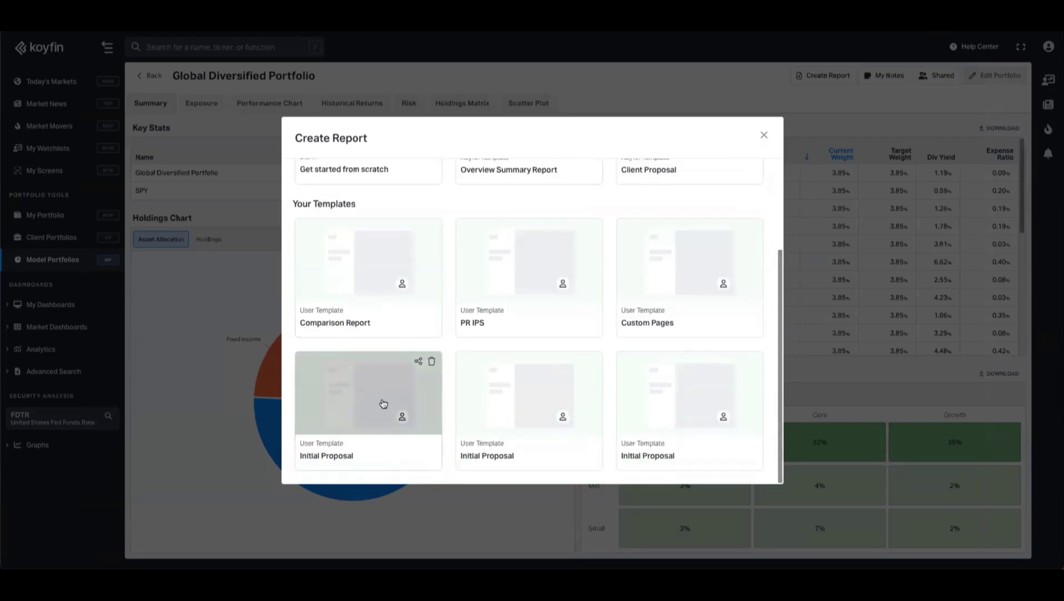